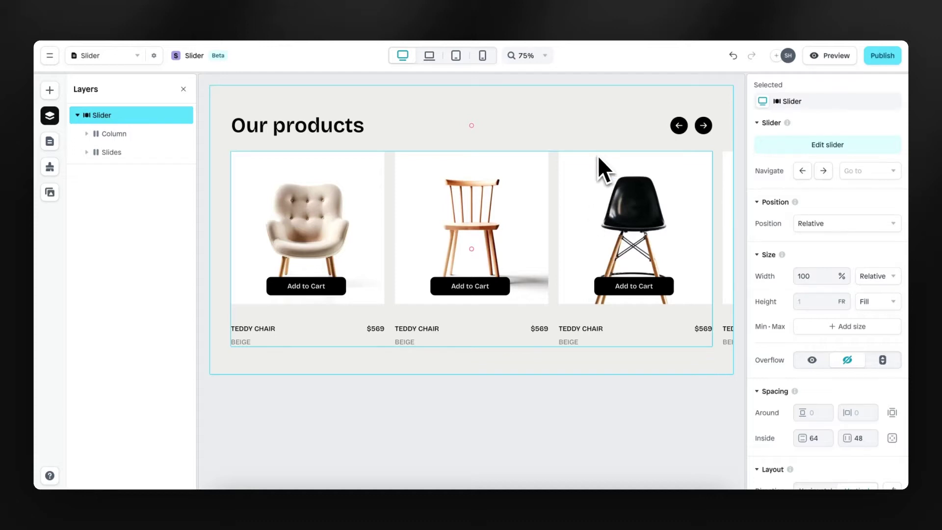
- Preview the finished chair carousel page, cycling the cards back and forth
click(830, 56)
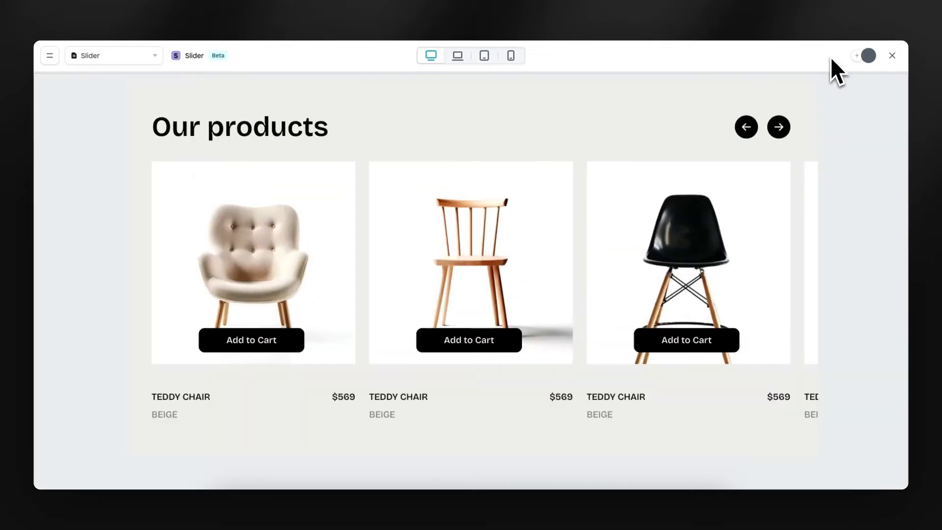
click(780, 127)
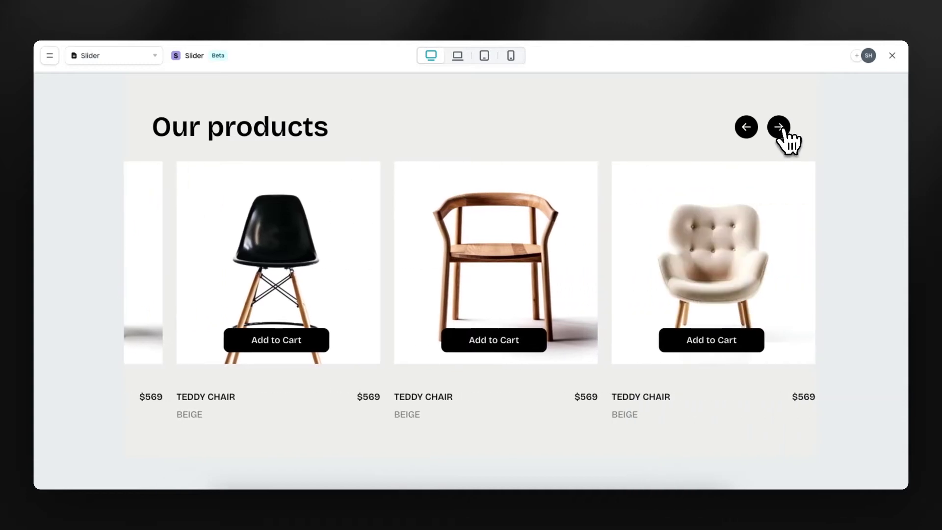
click(781, 129)
click(747, 127)
click(747, 128)
click(892, 55)
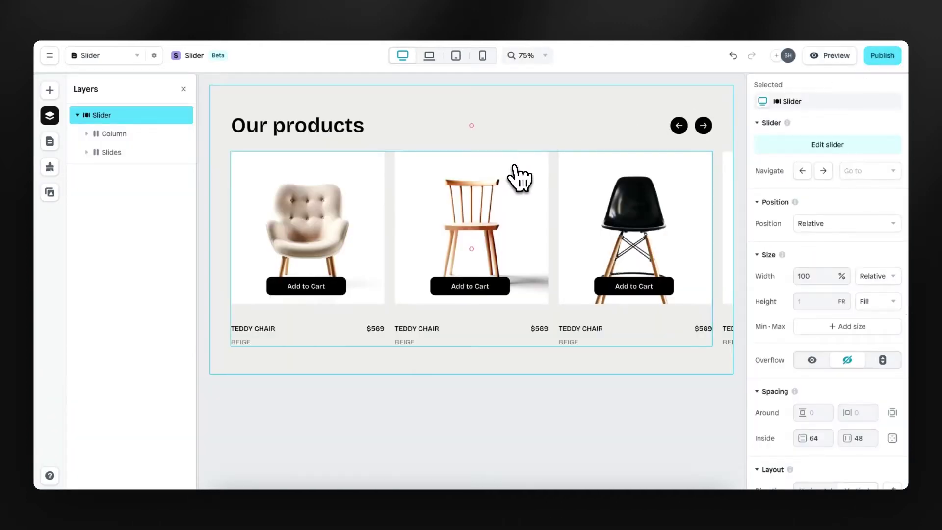
- Switch to the Tutorial page and drop in the ready-made Our products slider section
click(50, 142)
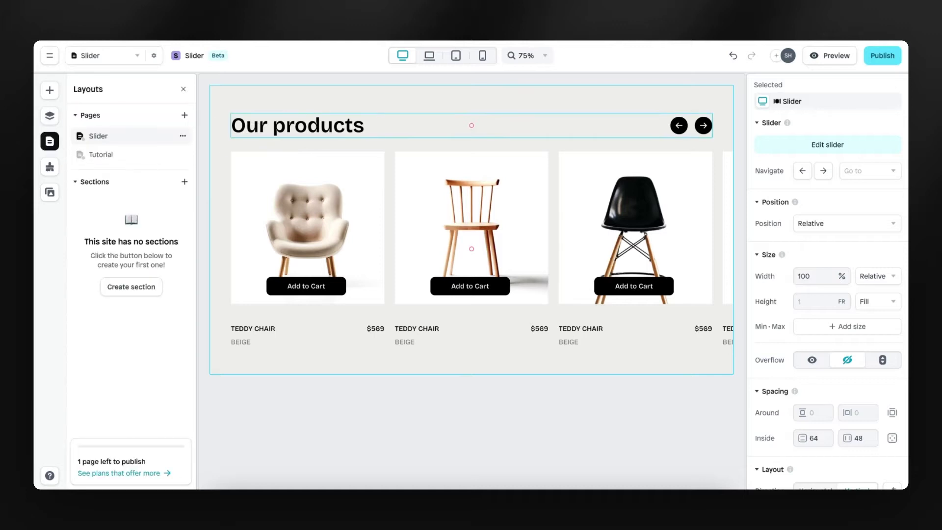
click(121, 156)
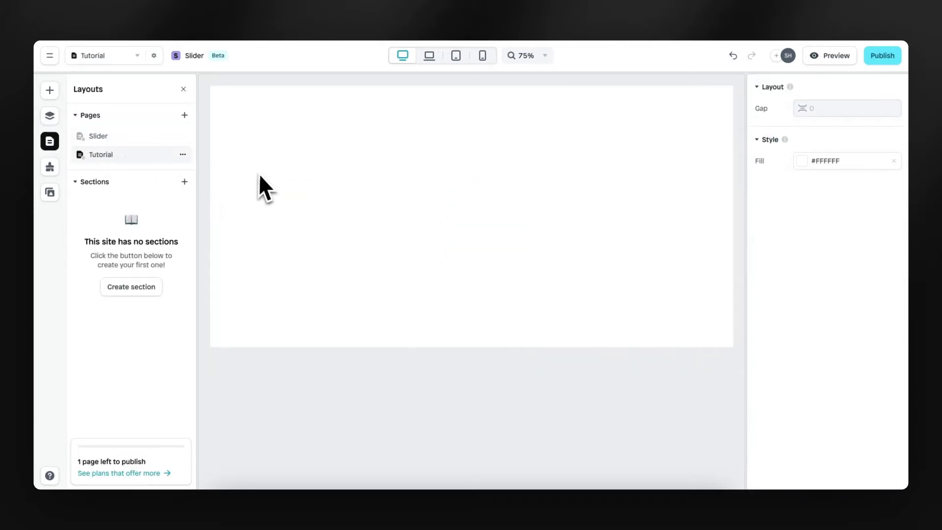
click(50, 90)
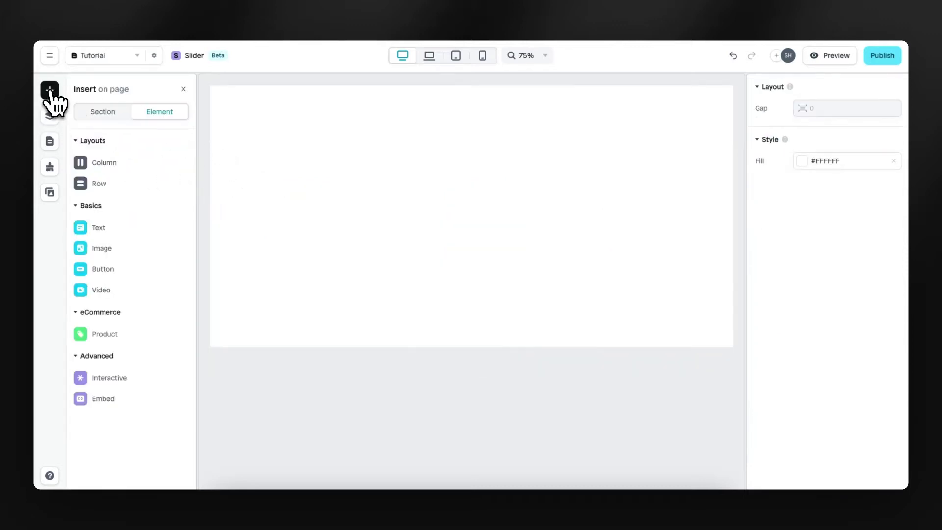
click(102, 112)
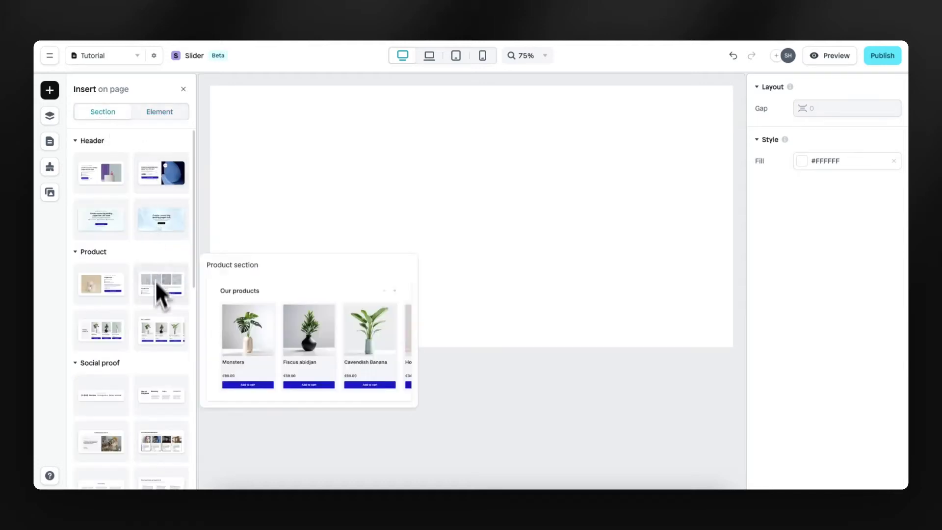
drag(155, 338, 443, 204)
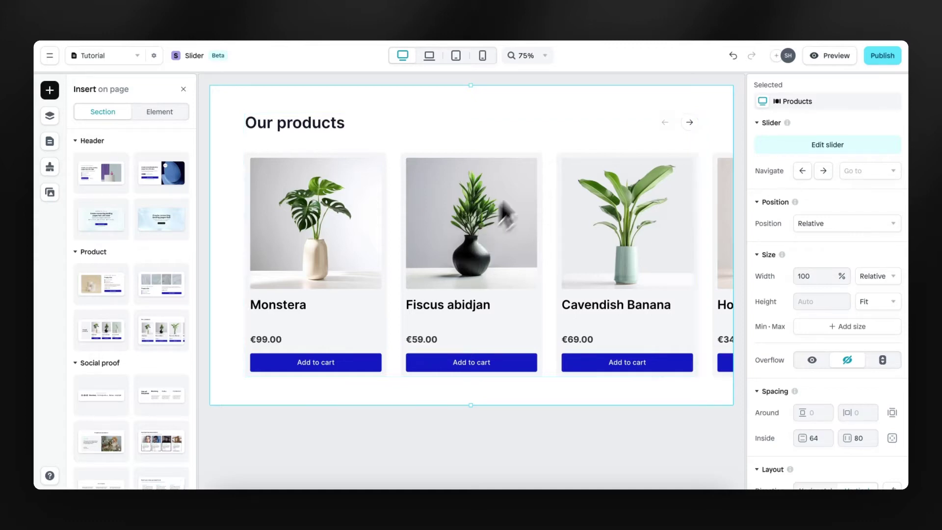
- Delete the Products section and add an interactive Slideshow to the blank page
key(z)
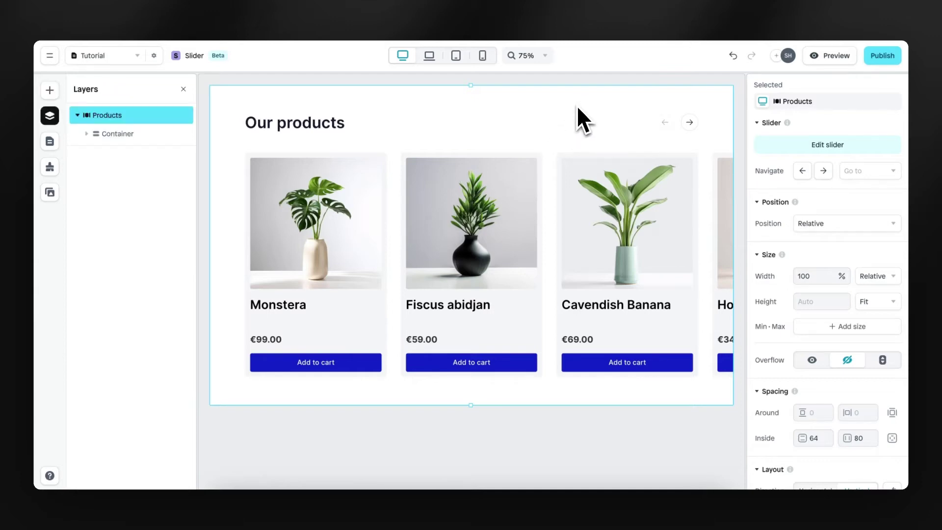
key(Delete)
click(49, 92)
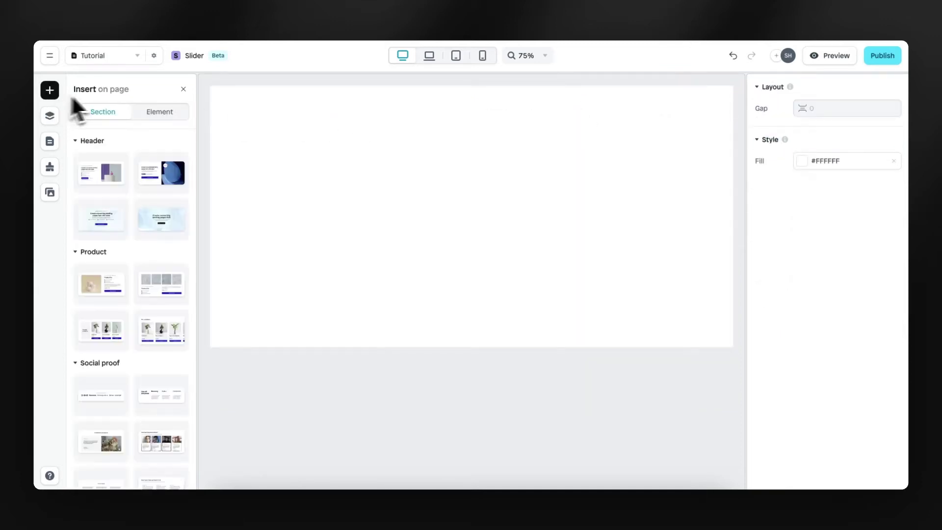
click(162, 112)
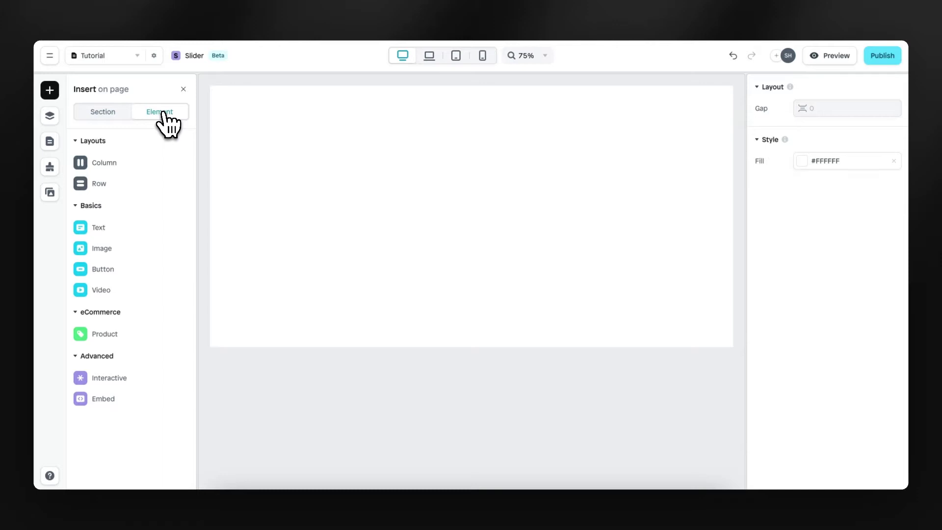
mouse_move(125, 379)
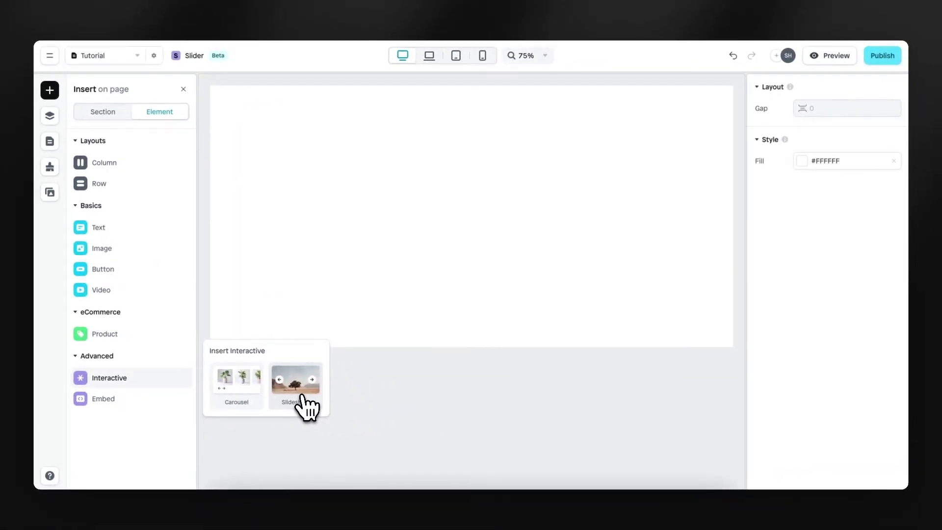
drag(306, 406, 479, 172)
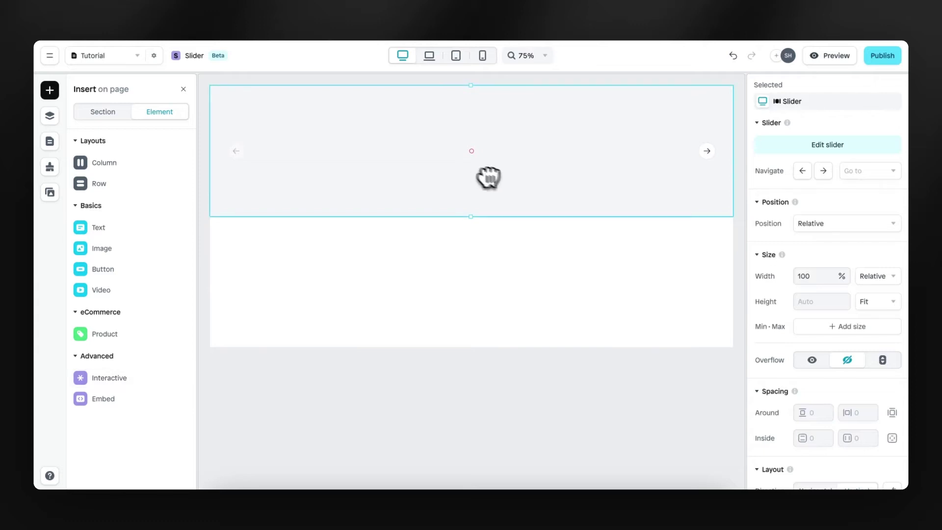
- Add a Carousel element below the slideshow
click(823, 172)
click(824, 172)
click(109, 378)
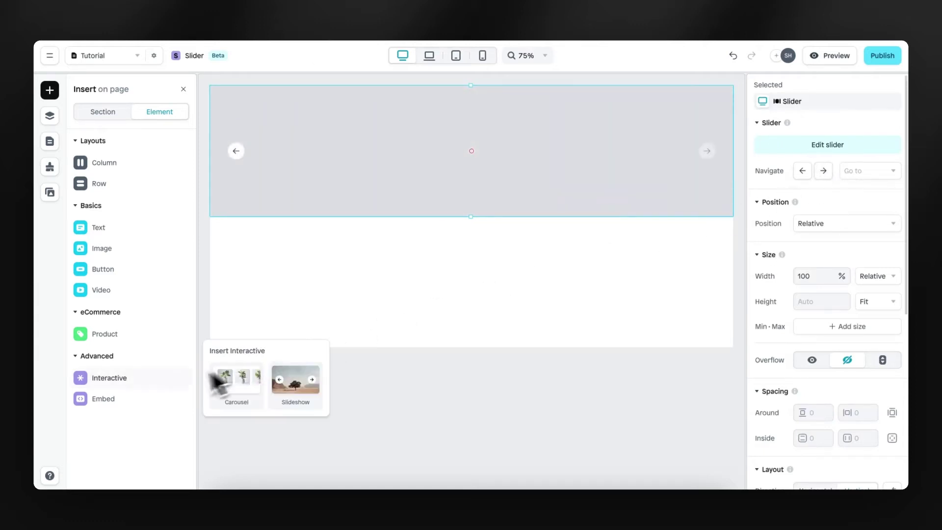
drag(246, 390, 419, 256)
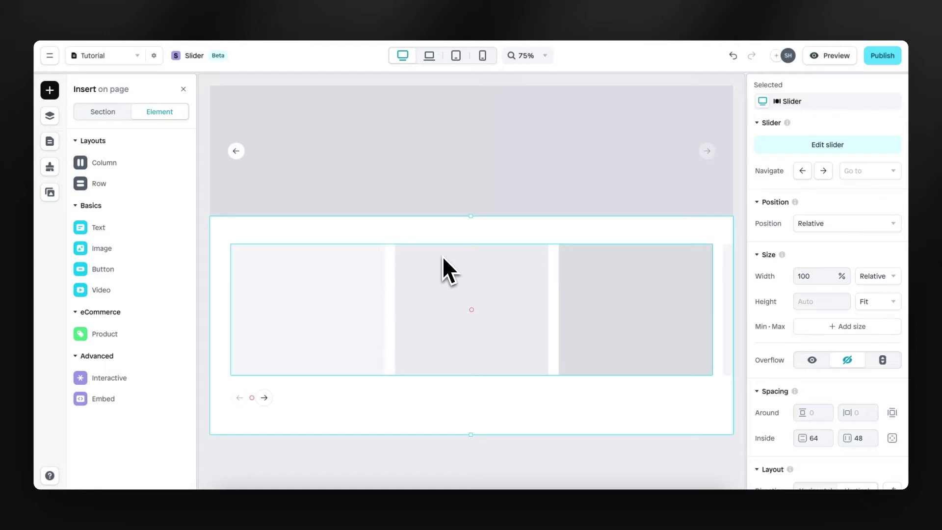
click(492, 152)
- Delete the extra slideshow and open the Slider page for reference
key(Delete)
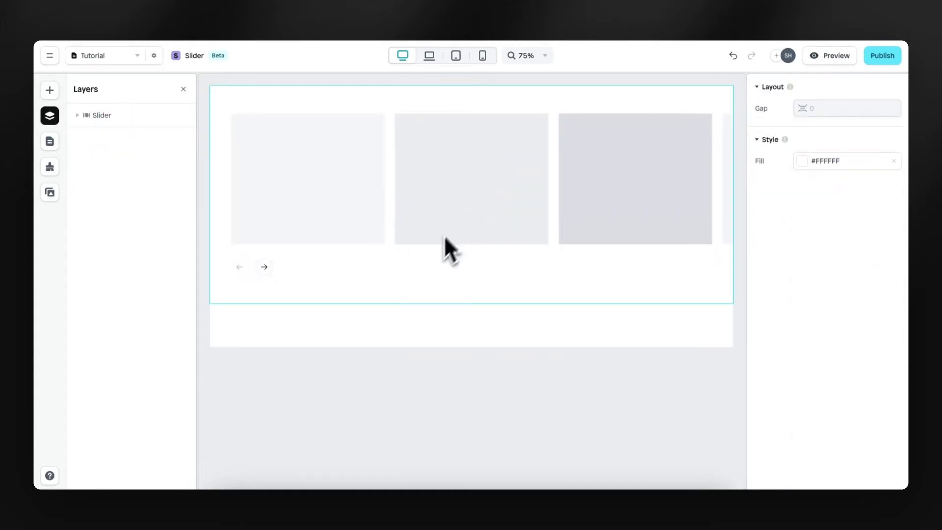
click(50, 142)
click(105, 137)
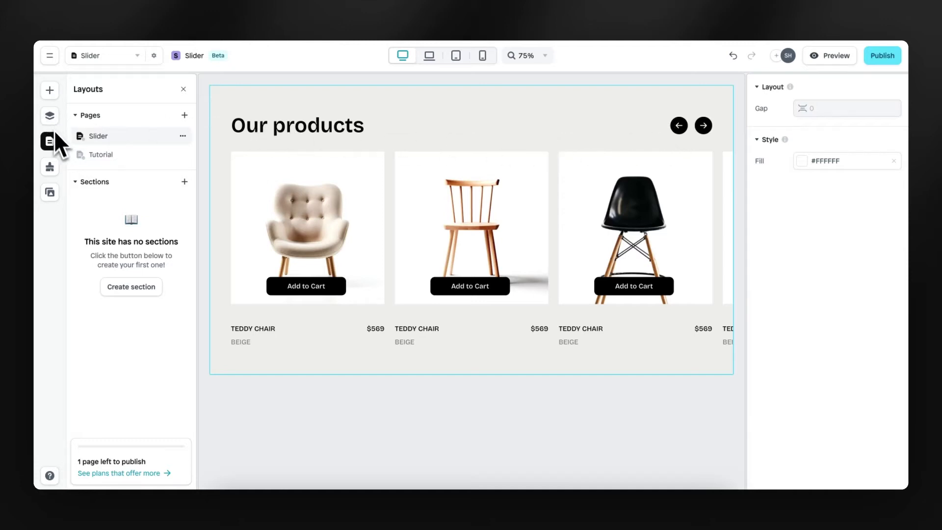
- On the Tutorial carousel, insert a Row and move the Navigation arrows into it
click(106, 155)
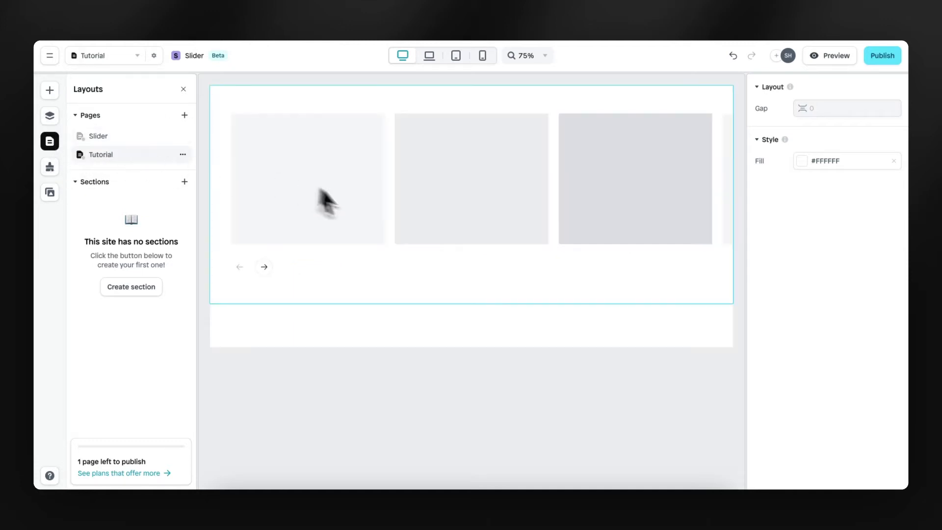
click(369, 256)
click(51, 91)
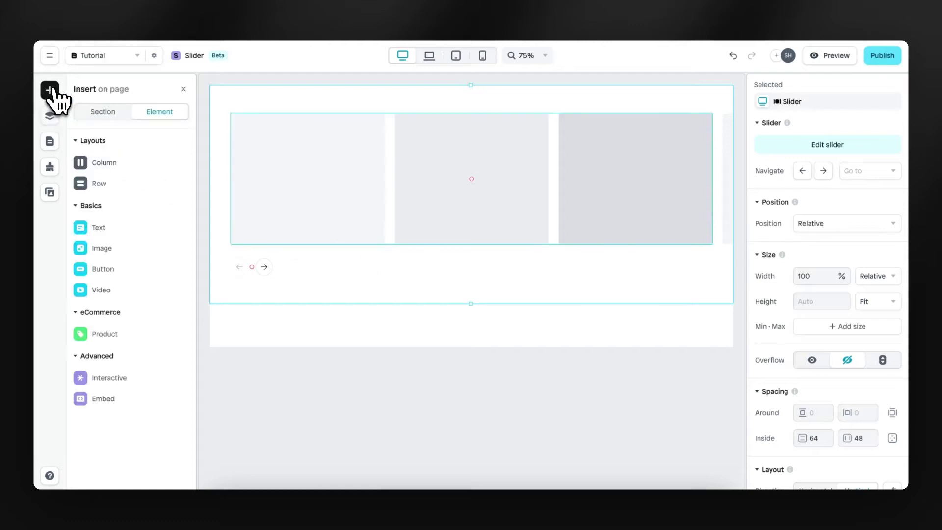
mouse_move(131, 181)
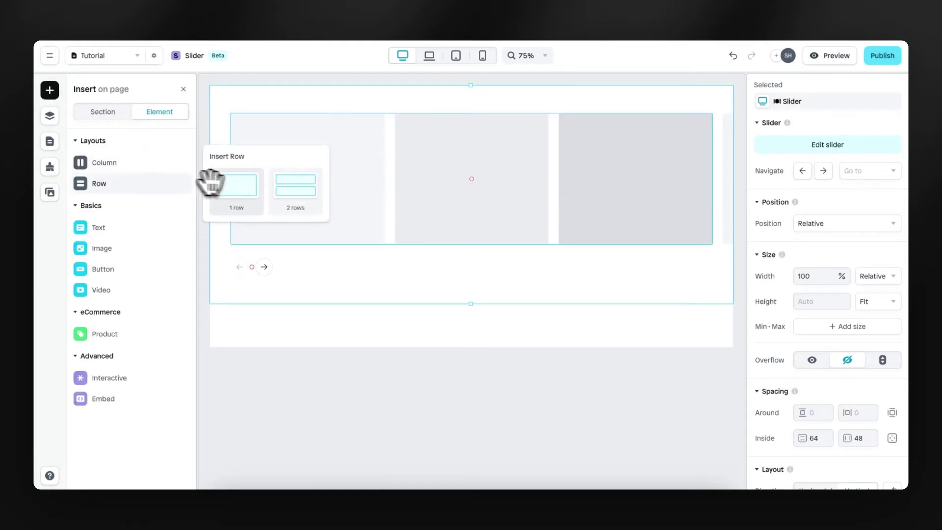
drag(217, 183, 375, 121)
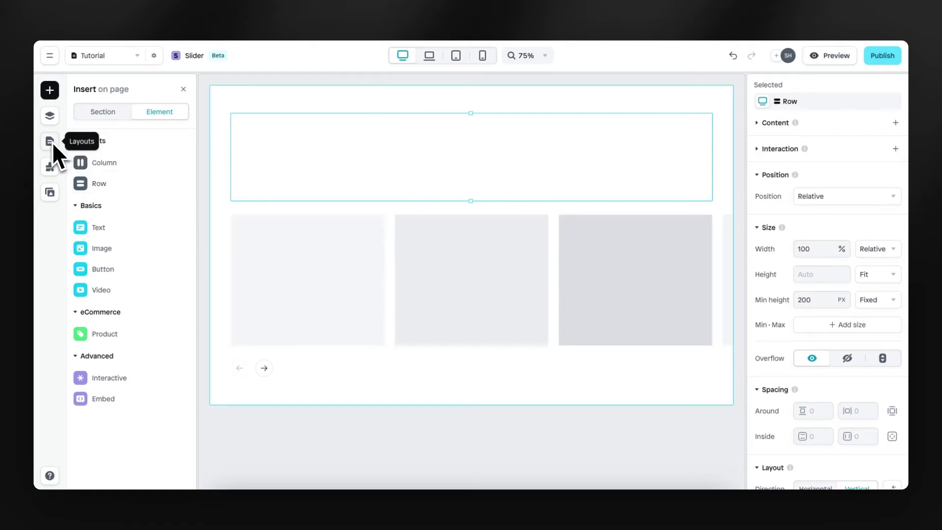
click(49, 116)
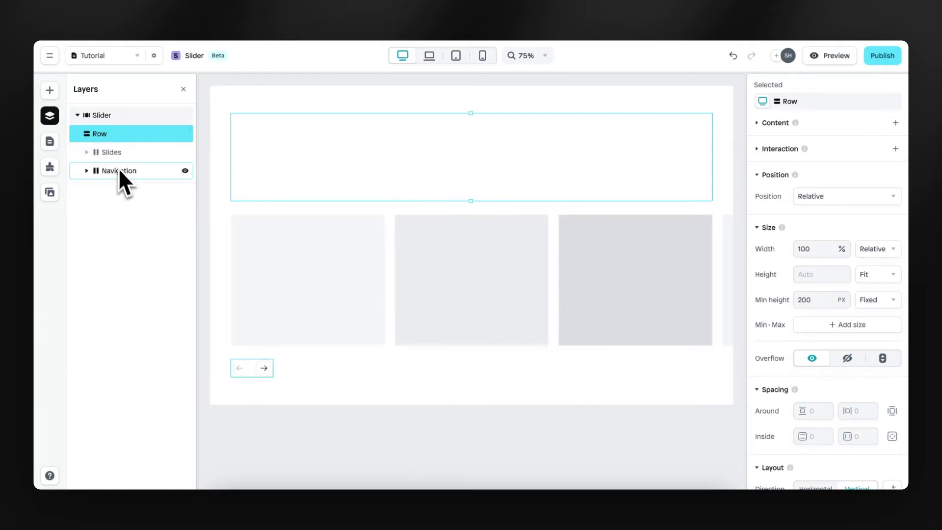
drag(119, 173, 115, 131)
- Add a Lorum Ipsum heading to the row, laid out horizontally before the arrows
click(49, 90)
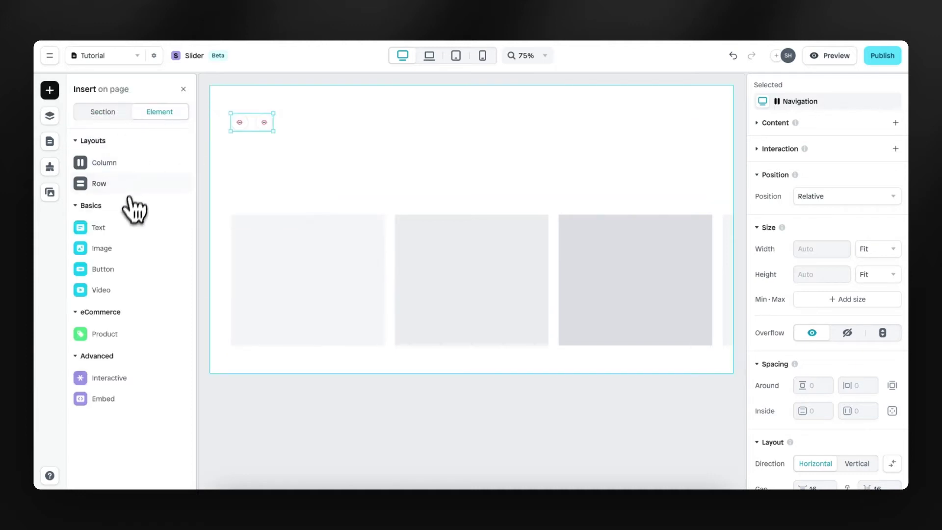
mouse_move(133, 218)
drag(226, 210, 305, 154)
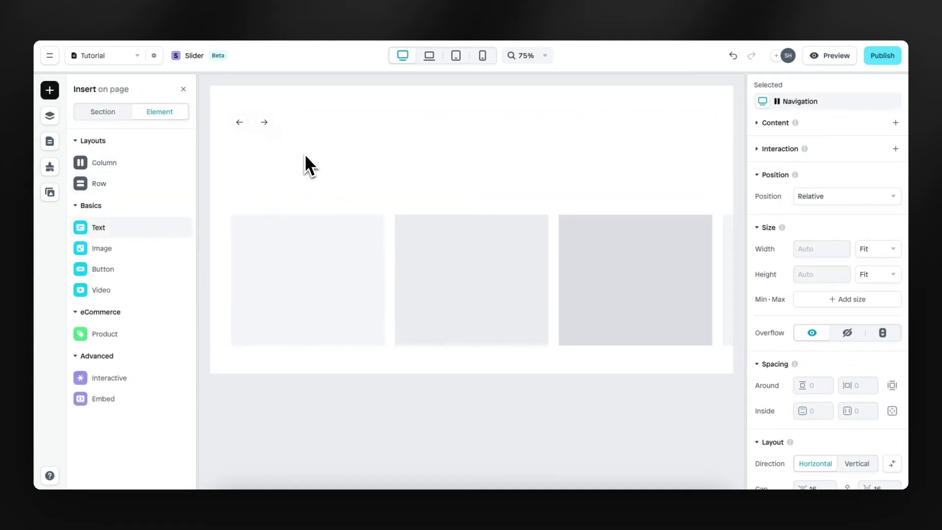
click(507, 170)
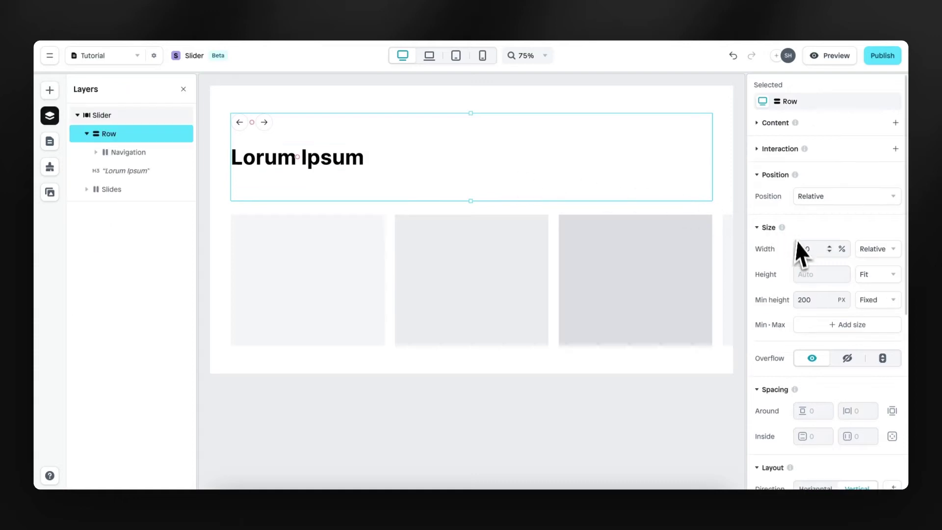
scroll(786, 250, down, 4)
click(814, 314)
drag(352, 124, 263, 121)
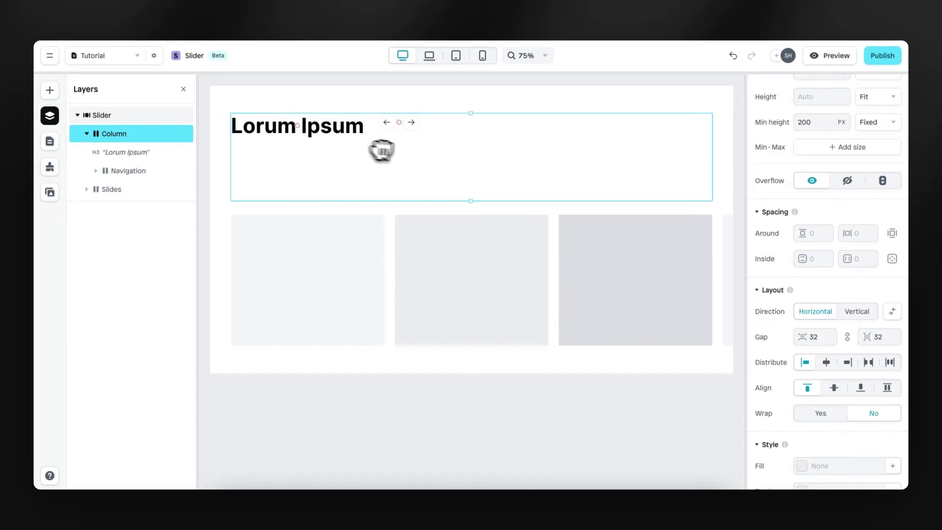
- Distribute the row space-between and clear its 200 px minimum height
scroll(785, 243, down, 2)
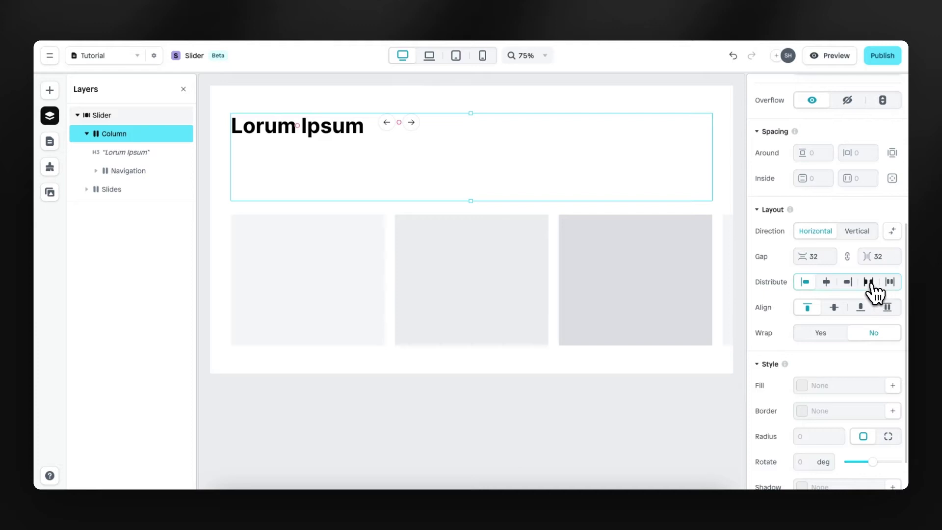
click(868, 282)
scroll(837, 210, up, 2)
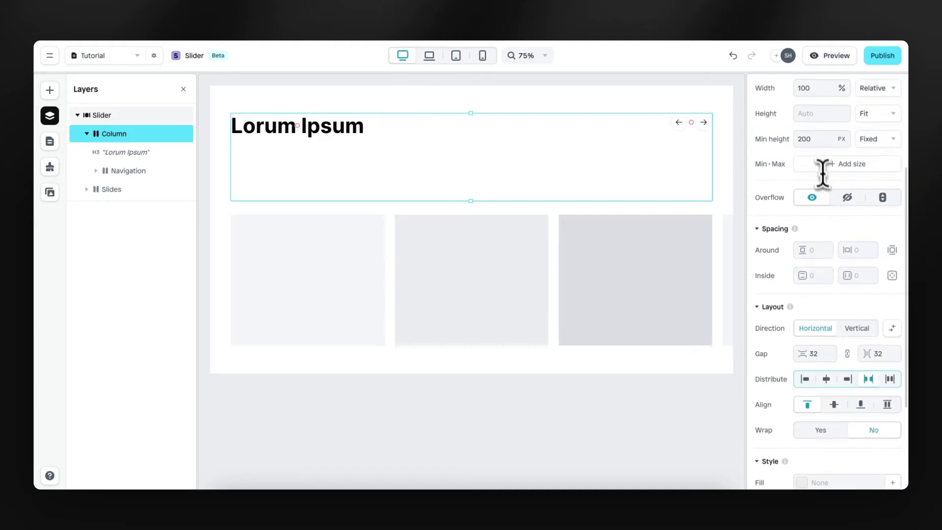
key(BackSpace)
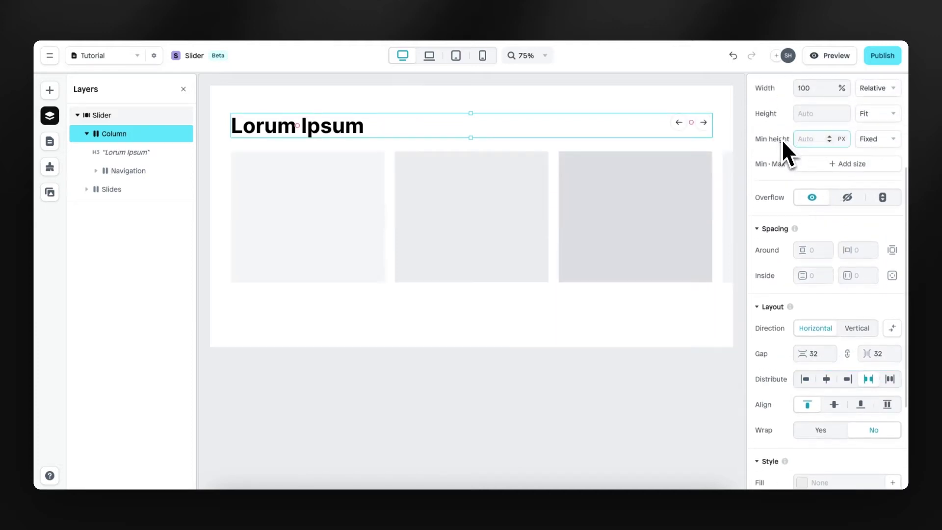
scroll(782, 271, down, 1)
scroll(782, 270, down, 2)
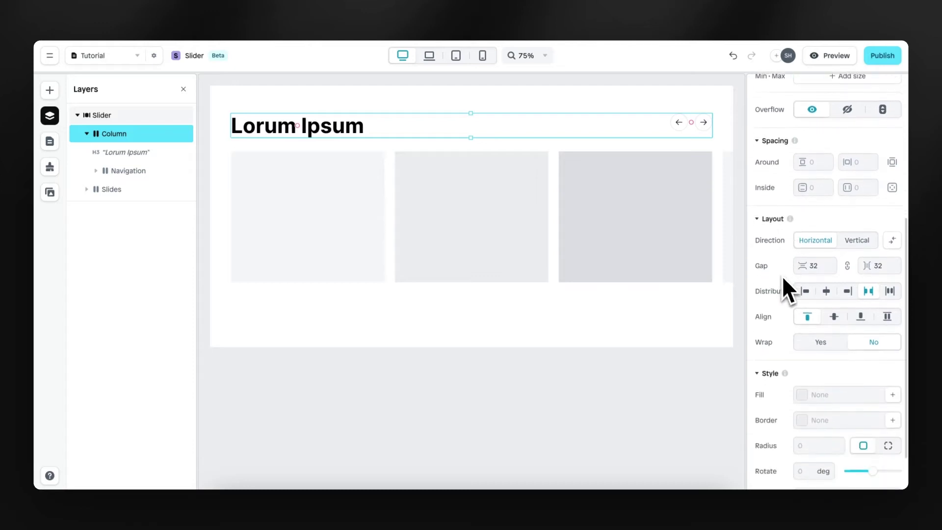
- Vertically centre the header row, retitle the heading 'Our Products' and apply the Header style
click(835, 316)
double_click(325, 126)
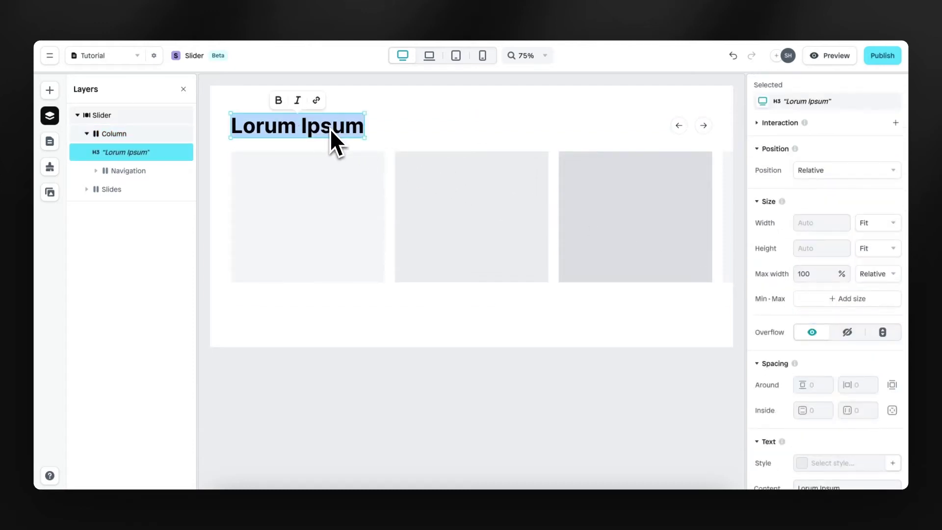
text(Our P)
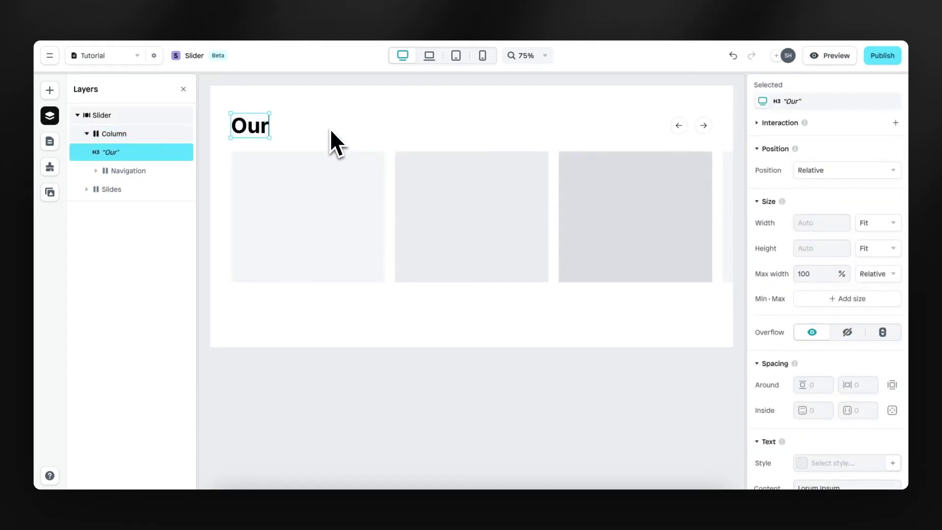
text(roducts)
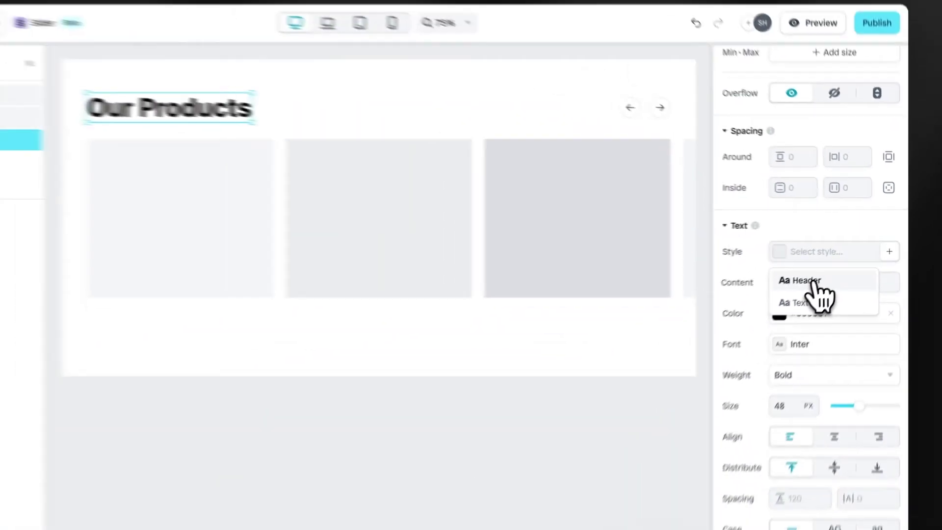
click(744, 328)
click(580, 130)
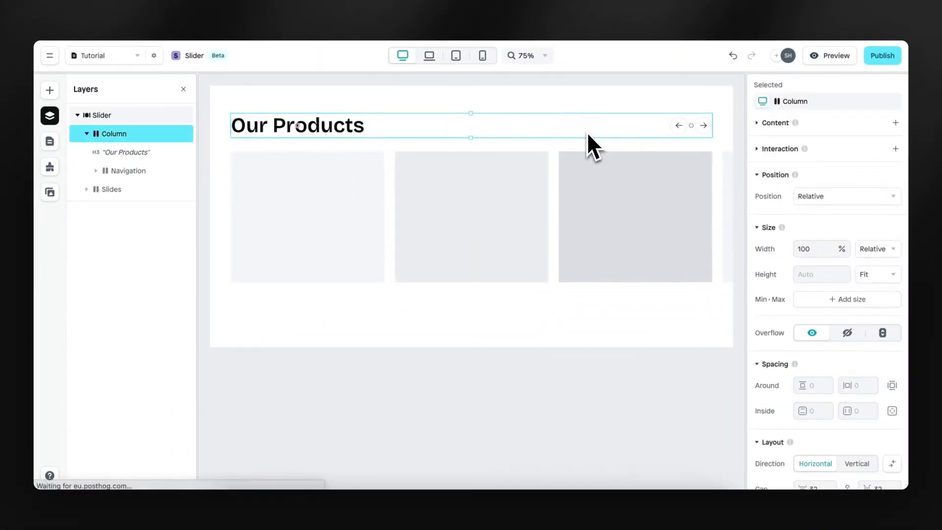
- Duplicate the last slide with Ctrl+D and delete extra copies, leaving five slides
click(352, 201)
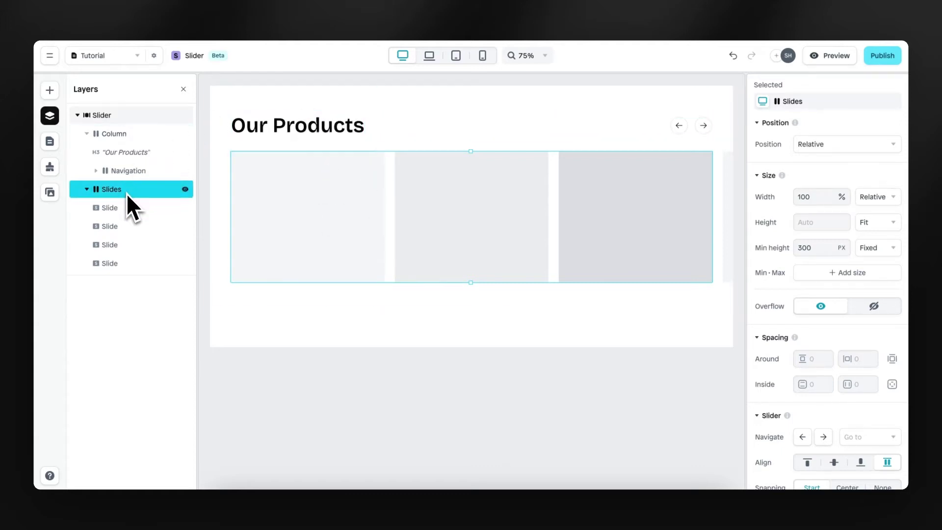
click(127, 214)
click(125, 228)
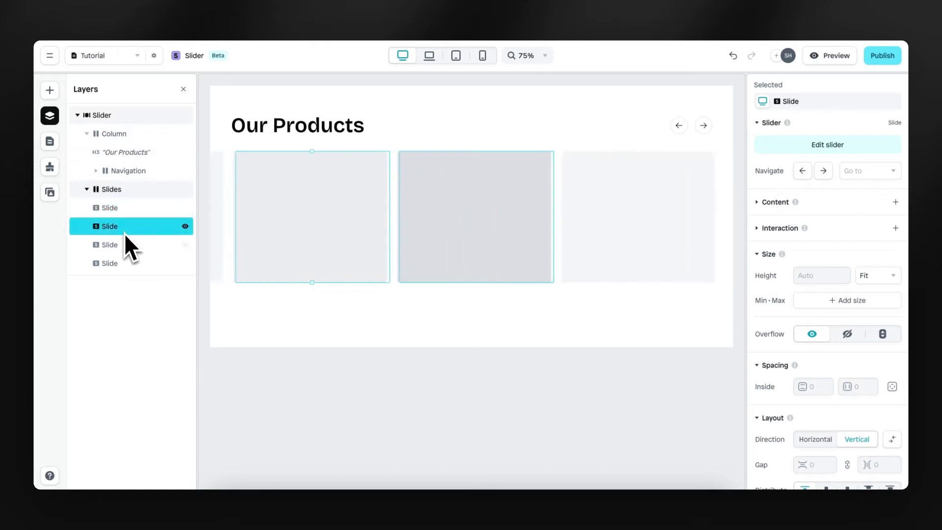
click(123, 245)
click(122, 263)
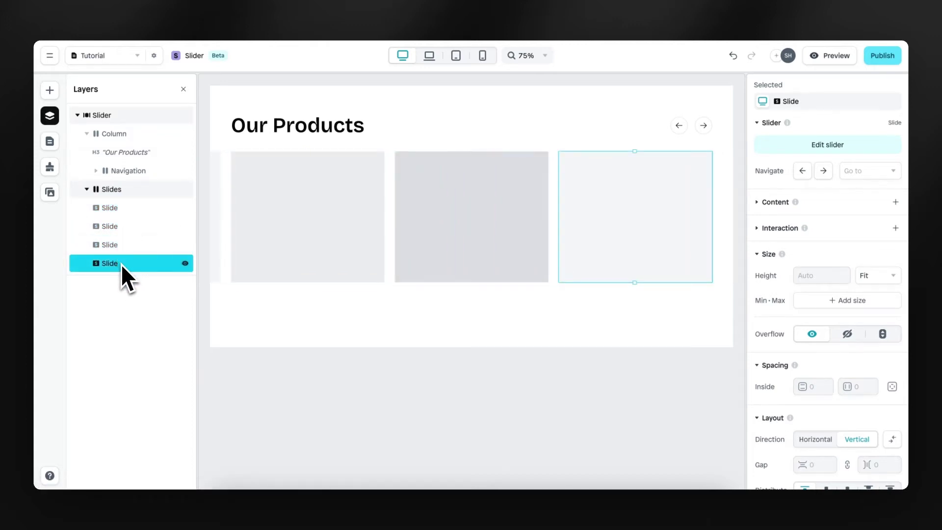
key(super+d)
key(super+d)
key(super+d)
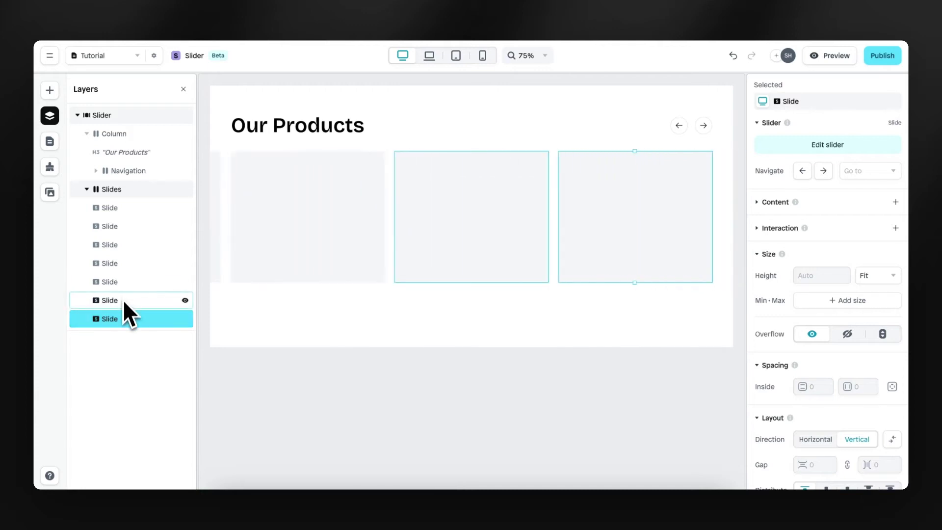
key(Delete)
click(122, 299)
key(Delete)
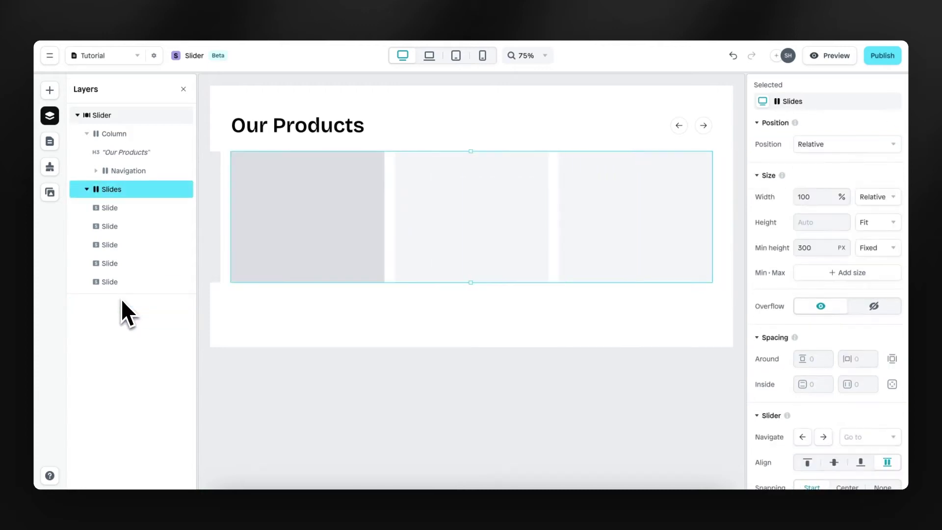
click(125, 214)
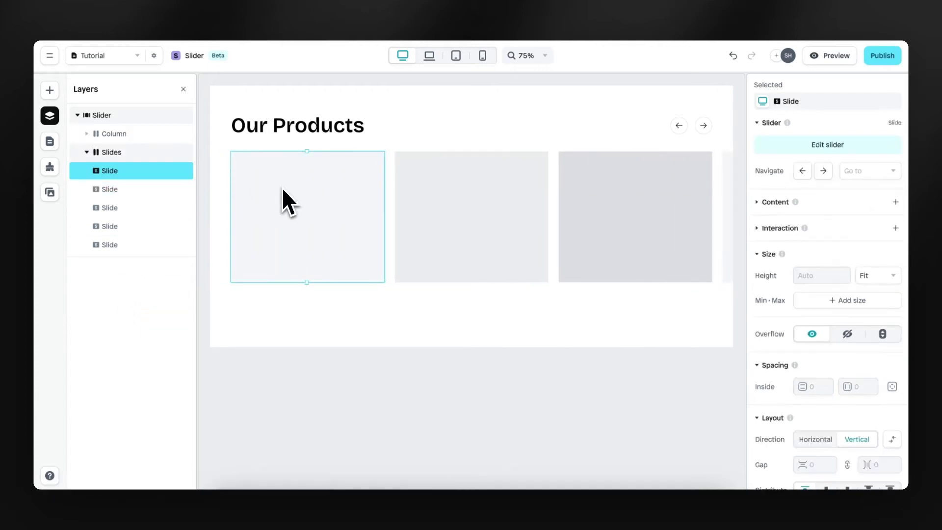
- Add an image-and-button row to the slides and swap in a different chair photo
click(51, 91)
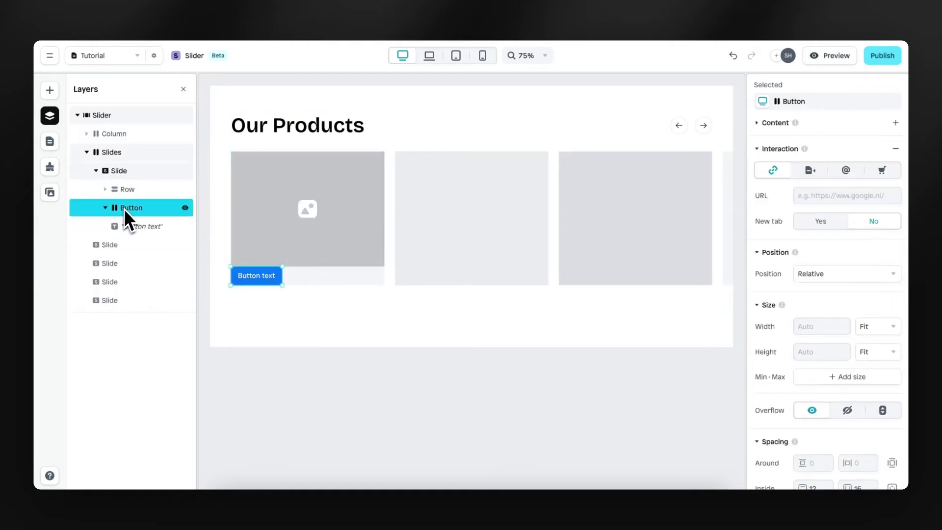
click(131, 216)
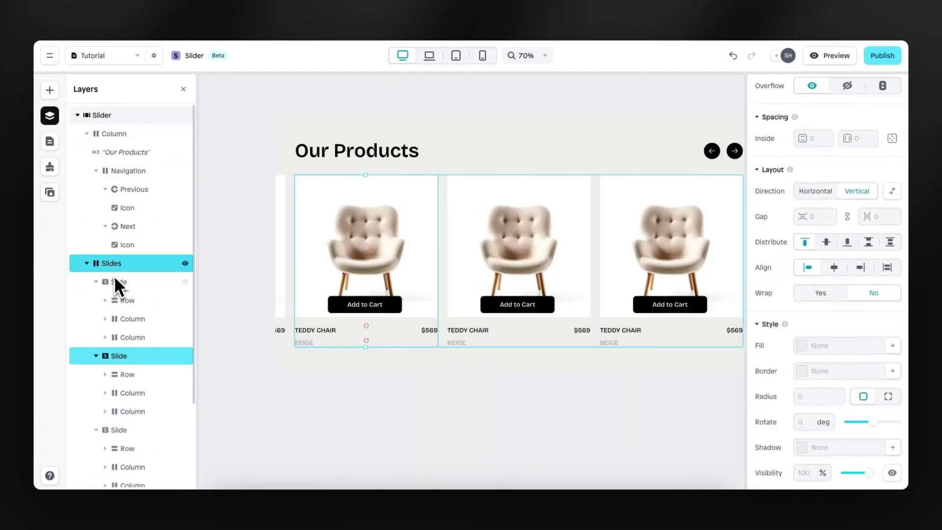
click(118, 282)
click(157, 356)
scroll(824, 357, down, 5)
click(366, 246)
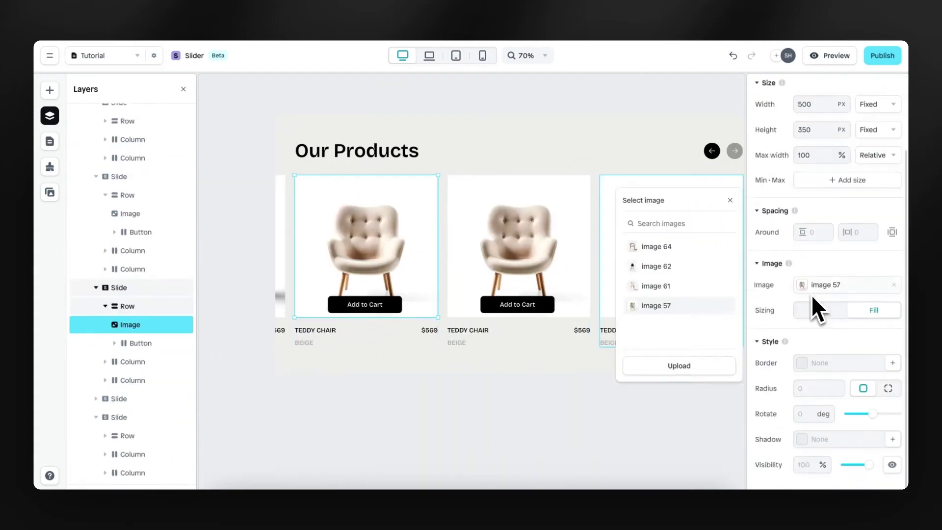
click(526, 248)
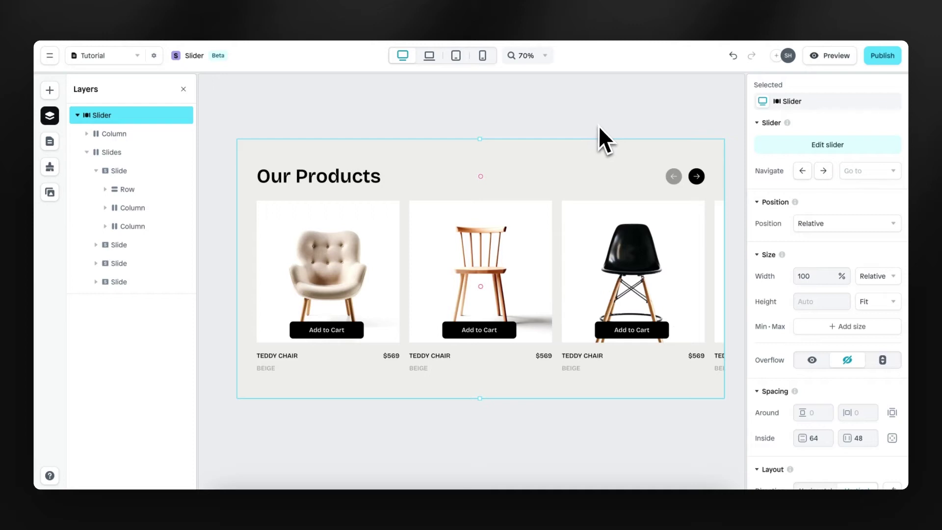
- Open the carousel's slider settings and test the Navigate arrows forward and back
click(843, 145)
scroll(791, 328, down, 5)
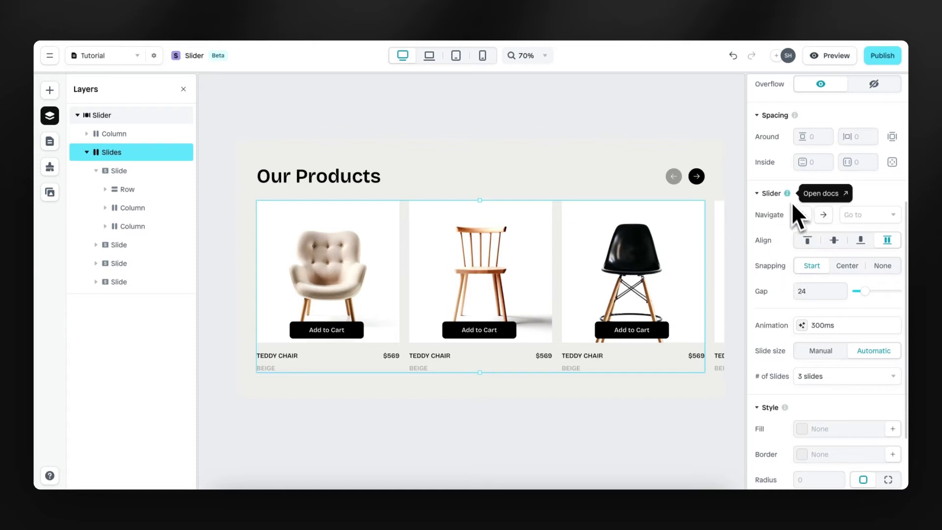
click(823, 217)
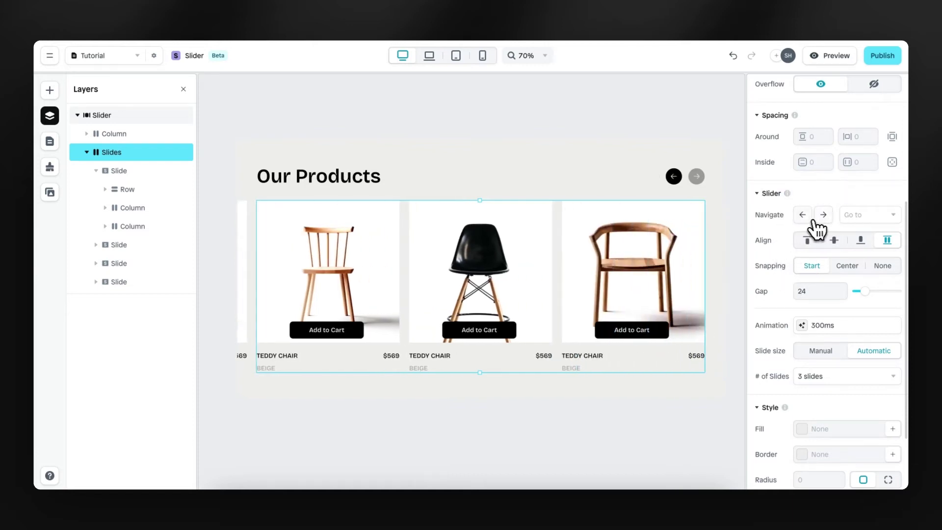
click(803, 215)
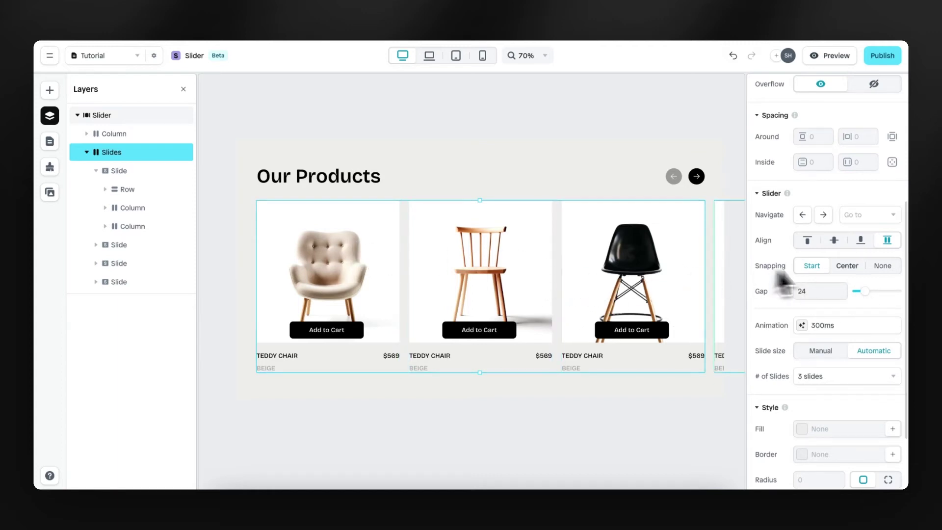
- Set the slide Gap to 24 and return Slide size from Manual to Automatic
mouse_move(864, 291)
mouse_down()
mouse_move(875, 291)
mouse_move(861, 293)
mouse_up()
click(809, 291)
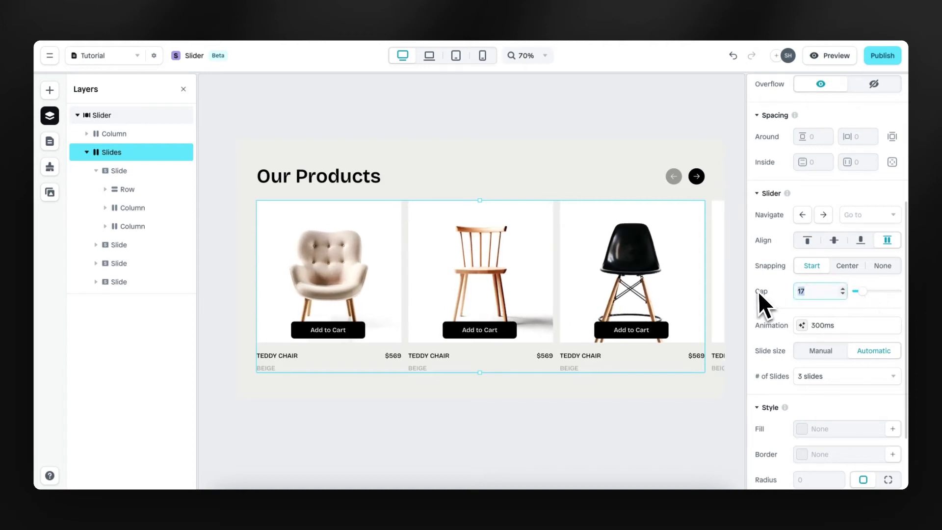
text(24)
scroll(776, 314, down, 1)
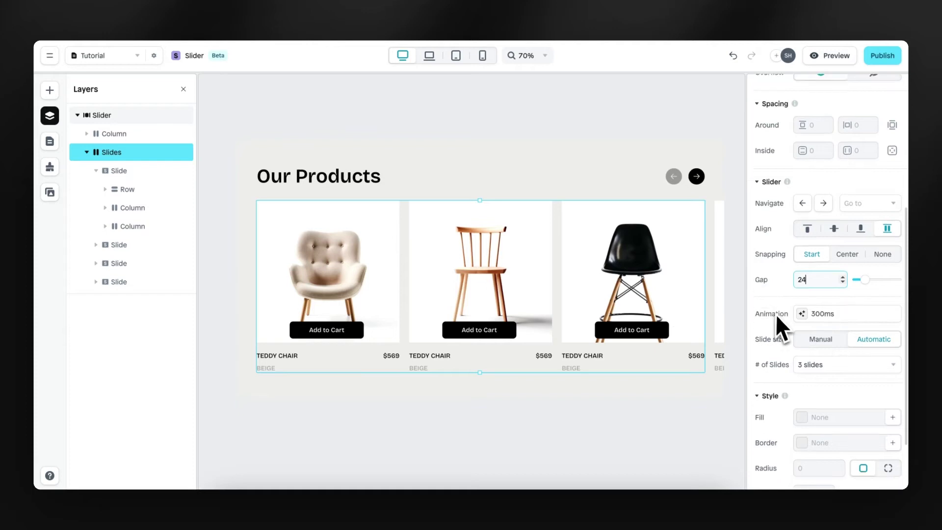
scroll(777, 317, down, 2)
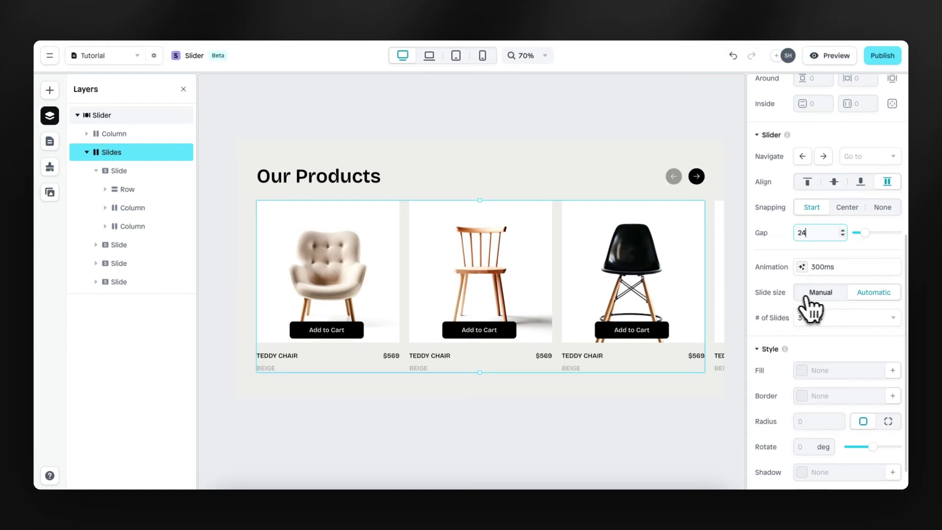
click(829, 294)
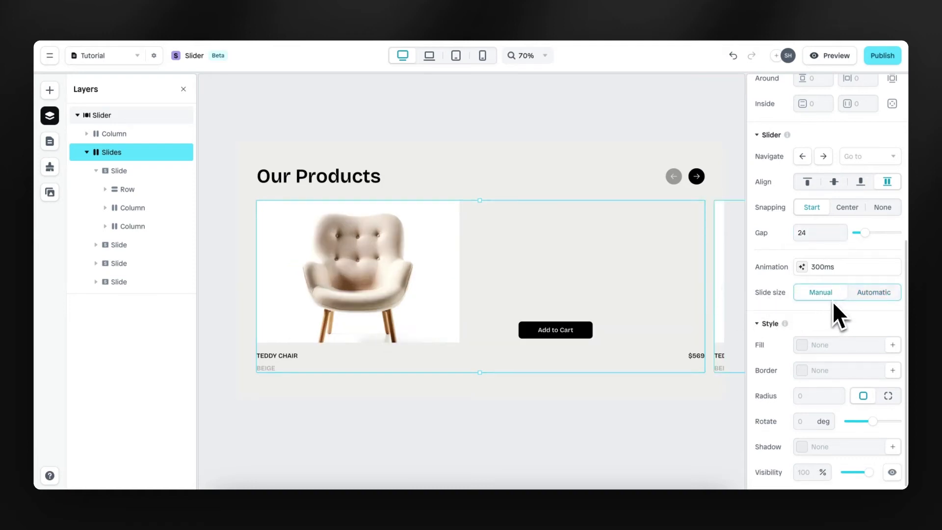
click(873, 294)
scroll(774, 318, down, 1)
scroll(773, 318, down, 1)
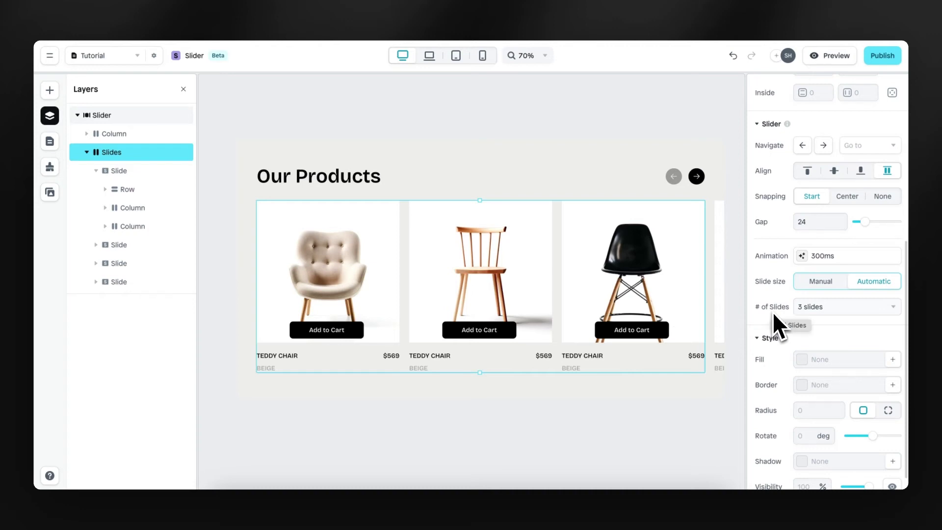
click(832, 310)
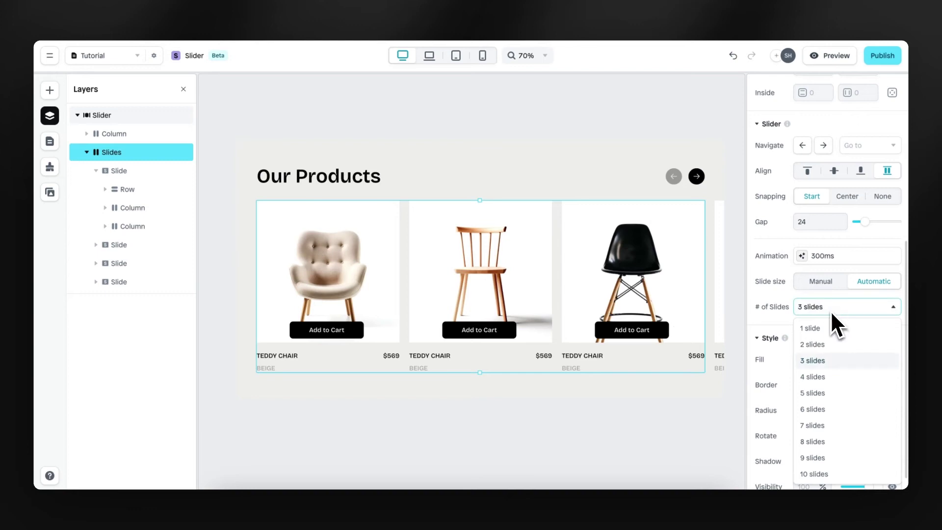
click(830, 384)
click(869, 309)
click(841, 347)
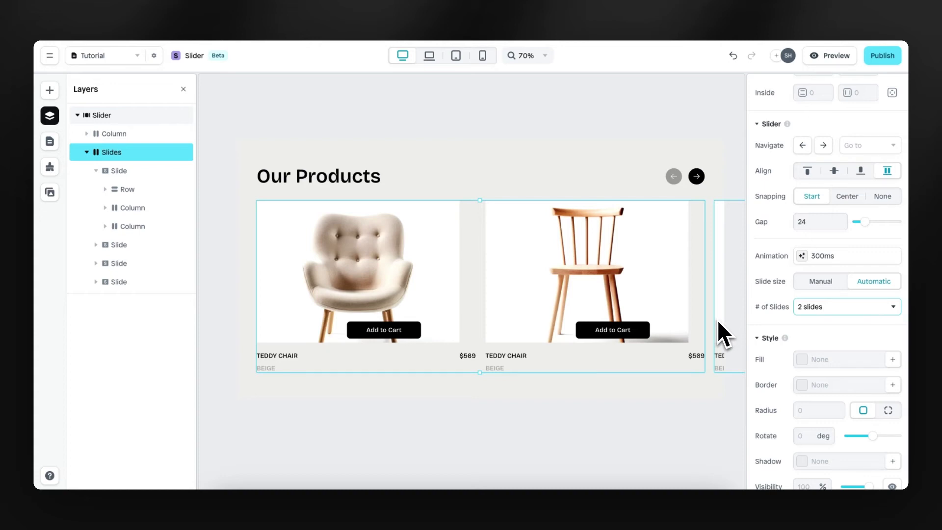
click(814, 309)
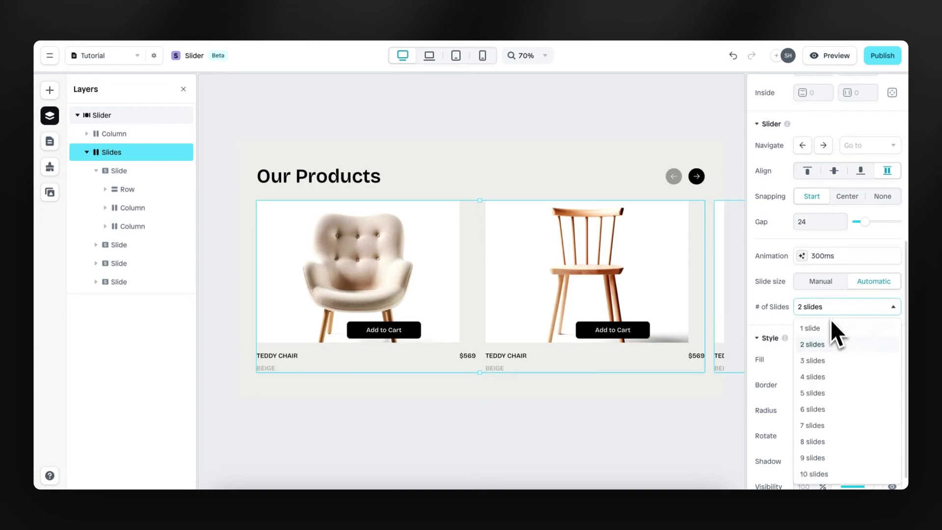
click(826, 361)
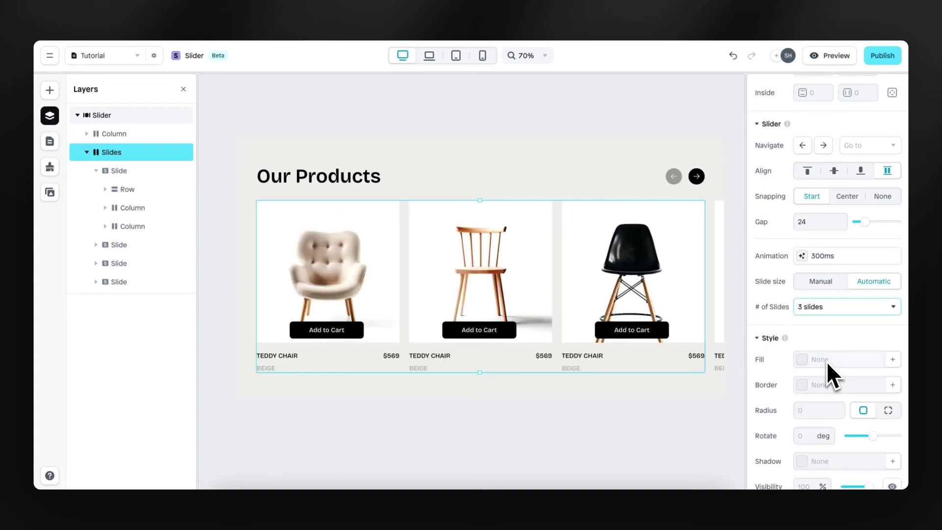
- Open the slide animation settings and preview the carousel at its 300 ms speed
click(802, 256)
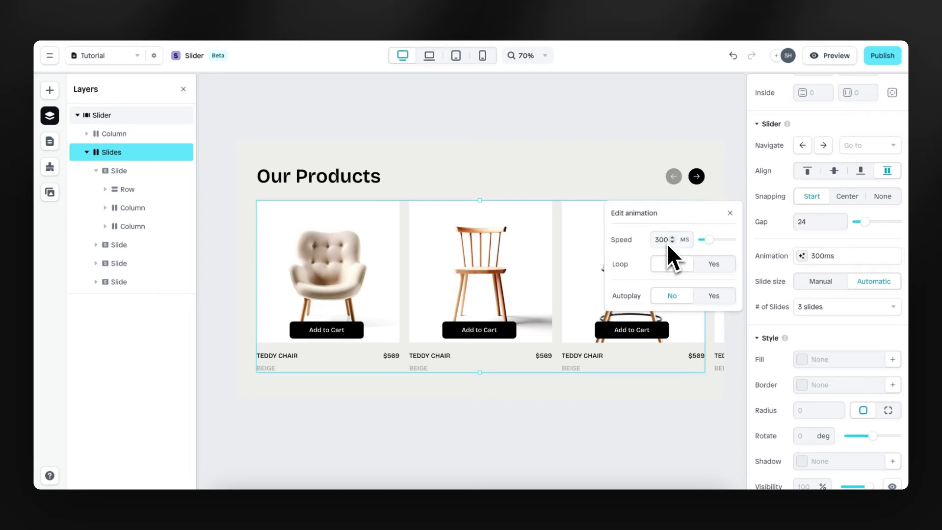
click(830, 55)
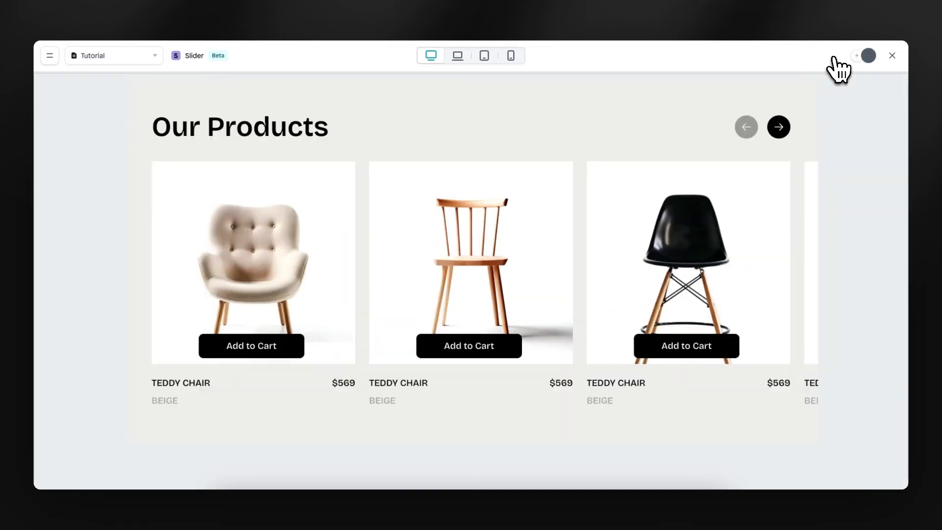
click(779, 126)
click(748, 129)
click(892, 56)
- Change the animation speed to 800 ms and preview the slower sliding between chairs
scroll(851, 200, down, 5)
click(844, 323)
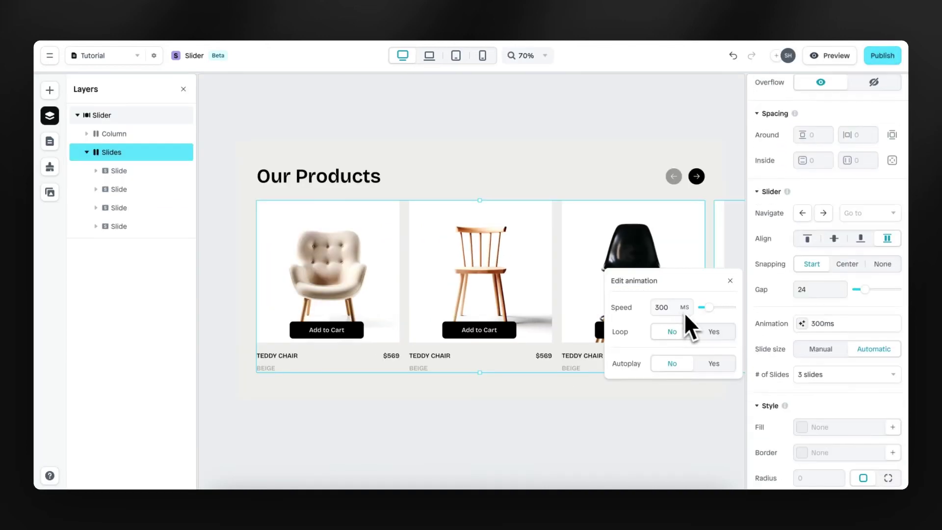
double_click(664, 308)
text(800)
click(749, 272)
click(834, 57)
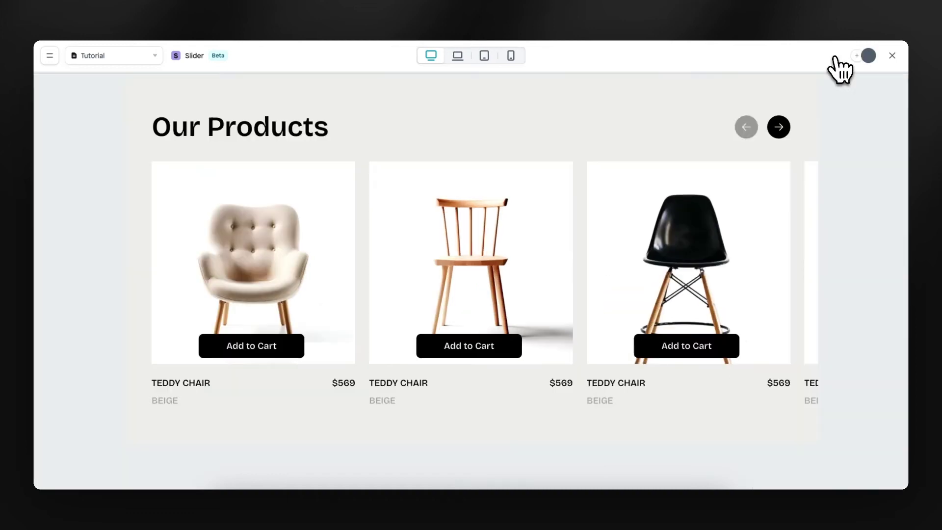
click(779, 128)
click(746, 129)
click(893, 55)
scroll(809, 343, down, 5)
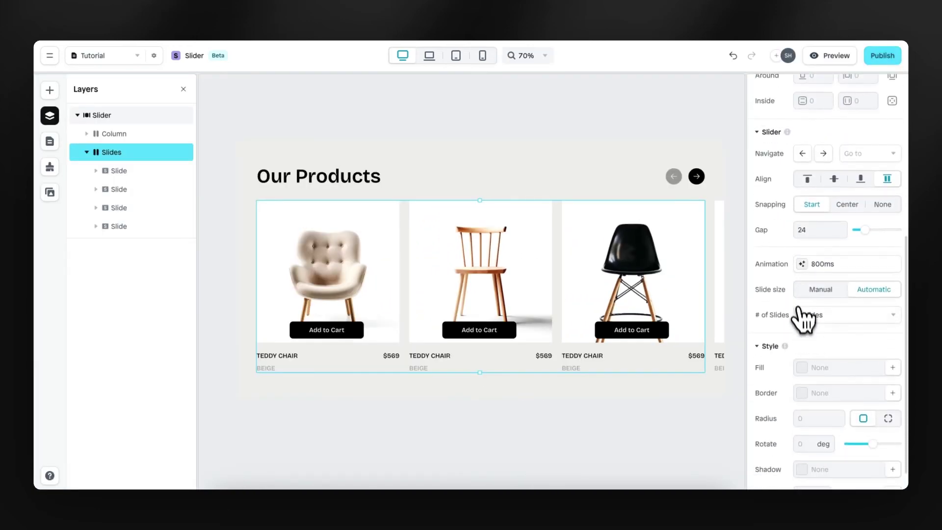
- Turn on Loop in the slide animation settings and preview the carousel wrapping around
click(804, 265)
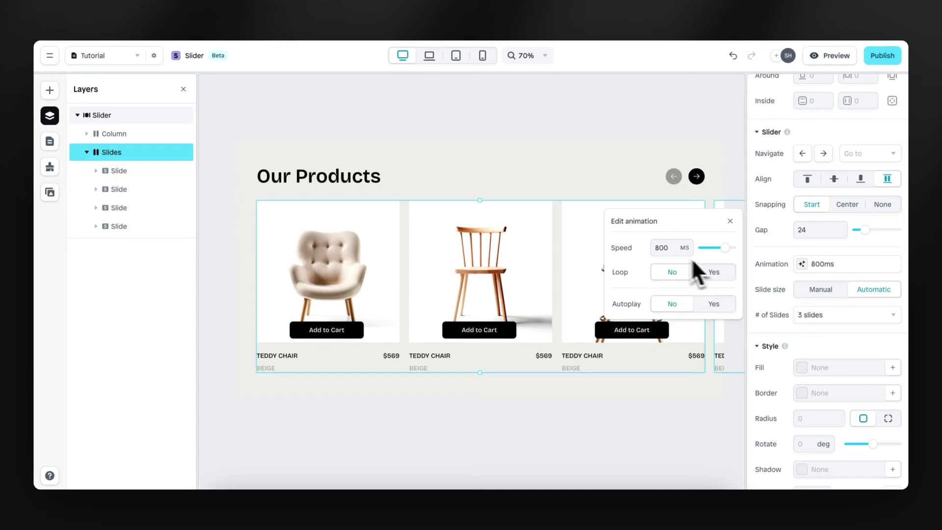
click(713, 273)
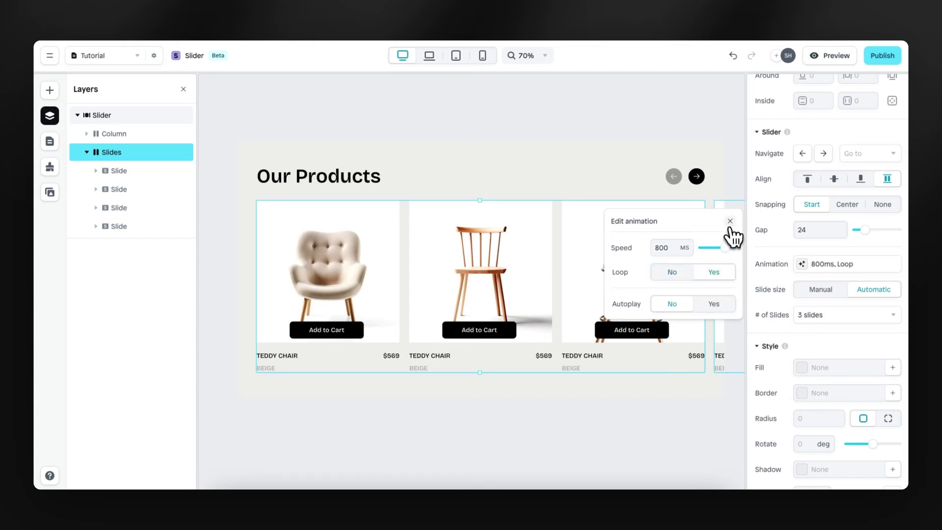
click(829, 56)
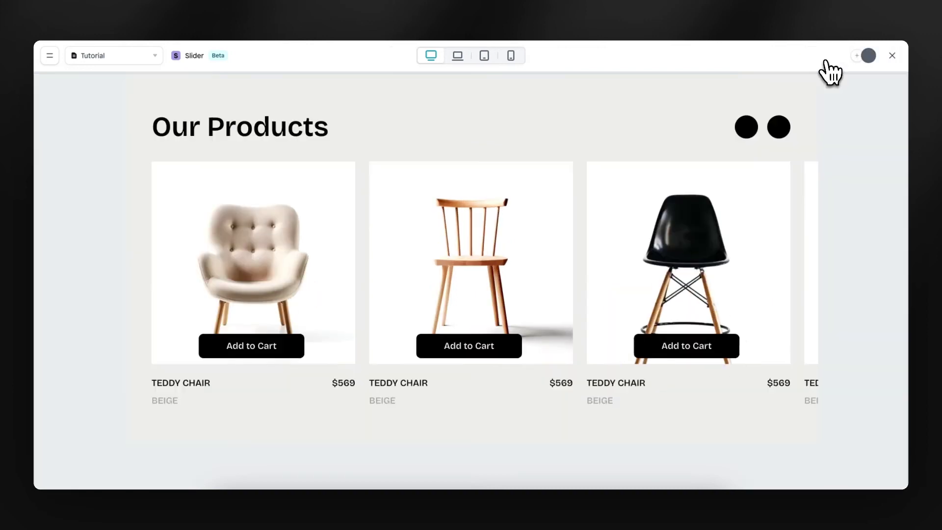
click(781, 131)
click(781, 129)
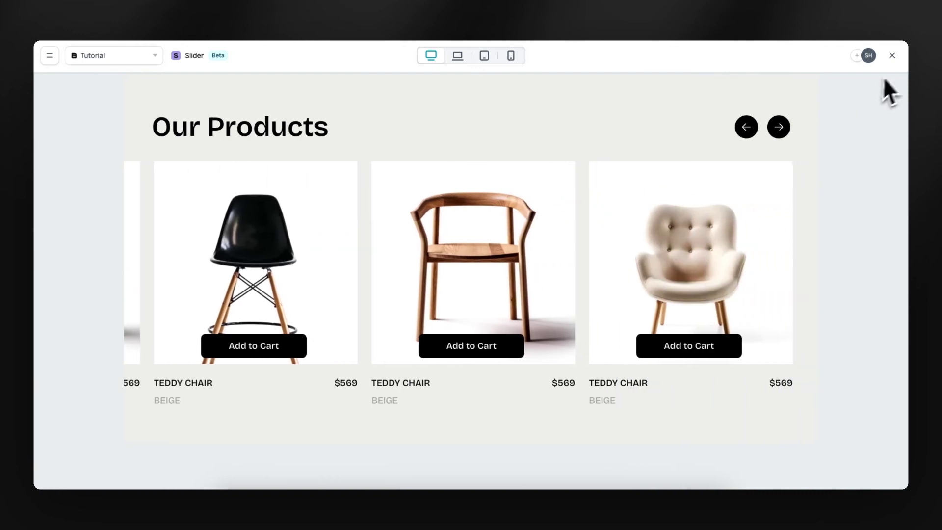
click(892, 55)
- Turn on autoplay for the carousel with a 1000 ms delay and preview it
scroll(837, 272, down, 5)
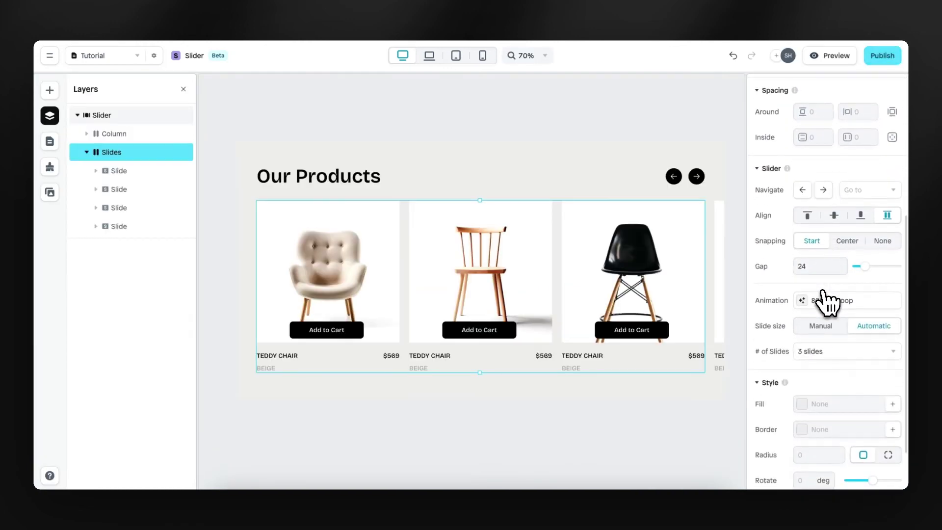
click(802, 301)
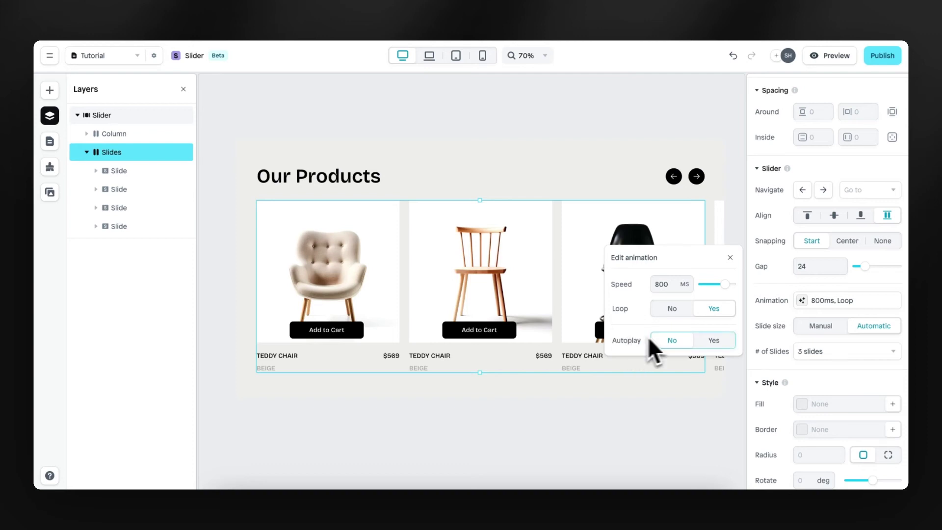
click(711, 344)
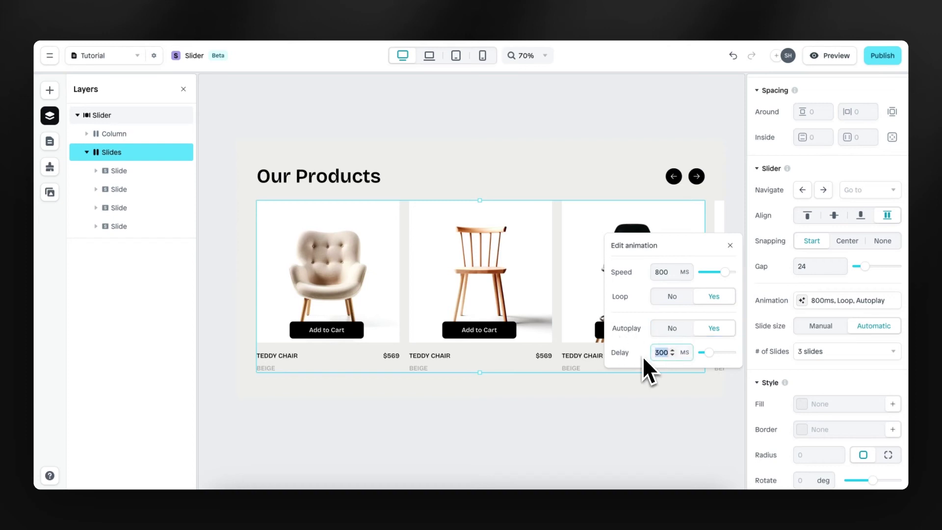
text(1000)
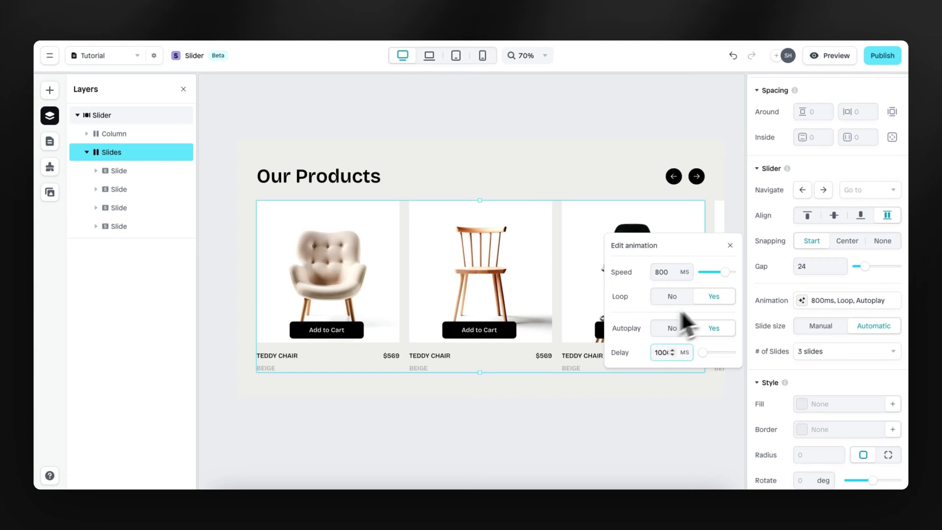
click(730, 246)
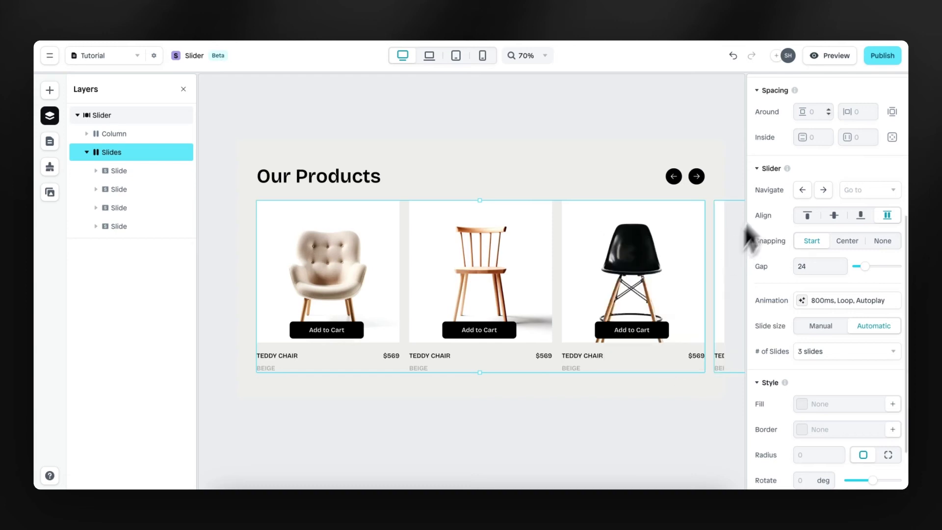
click(832, 55)
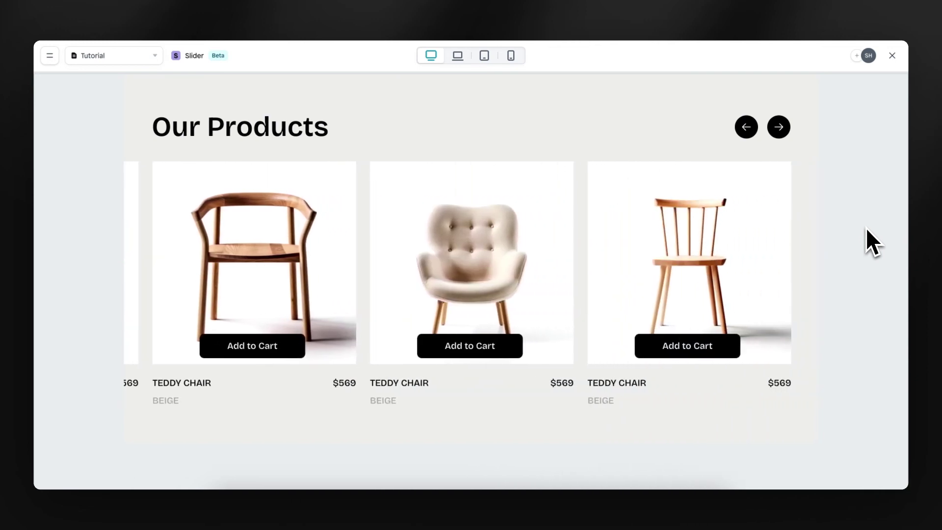
click(893, 58)
- Lengthen the autoplay delay between slides to 2000 ms
scroll(805, 295, down, 7)
scroll(812, 253, up, 1)
click(810, 235)
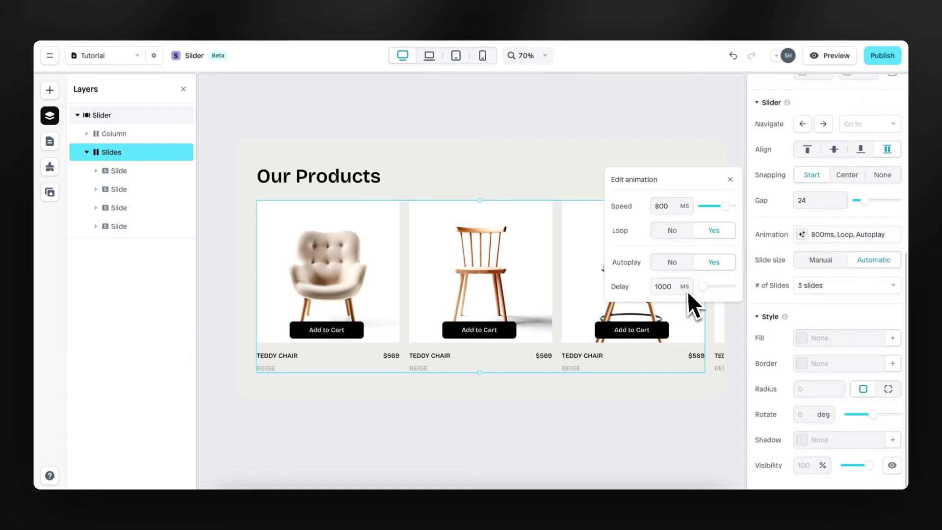
mouse_move(703, 286)
mouse_down()
mouse_move(732, 290)
mouse_move(703, 290)
mouse_up()
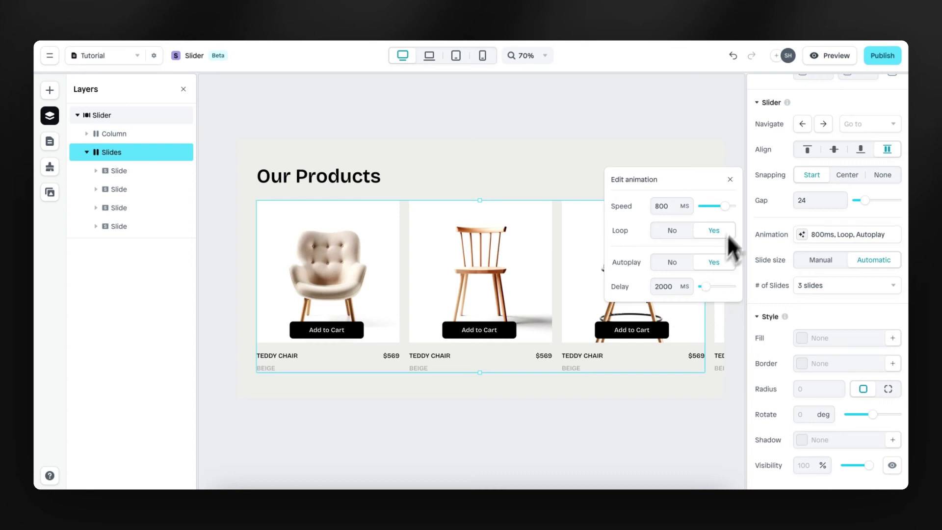
- Move from the laptop view to the tablet breakpoint with the Our Products section selected
click(738, 199)
click(431, 172)
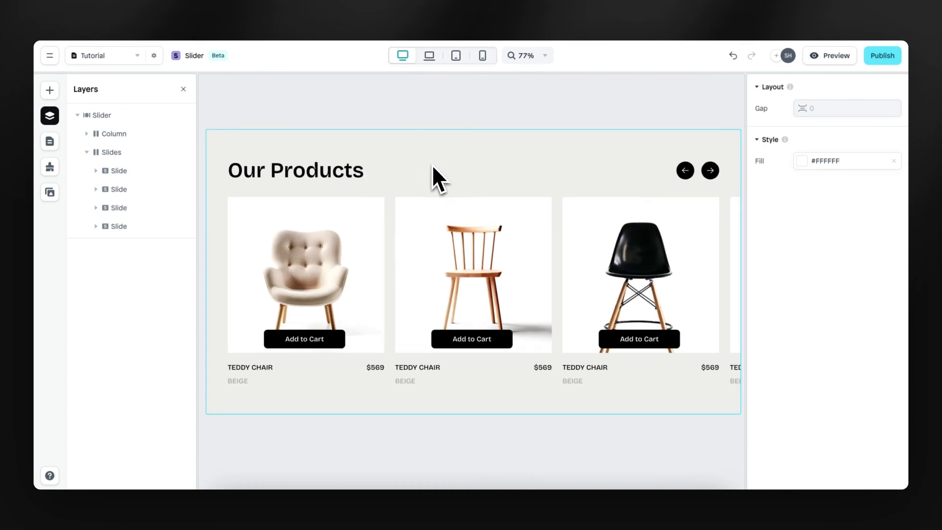
scroll(431, 165, down, 3)
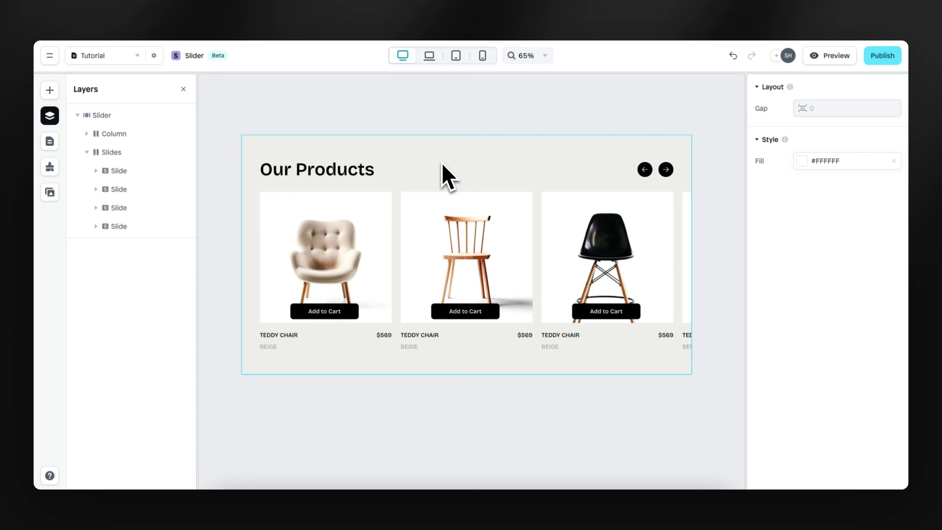
click(431, 57)
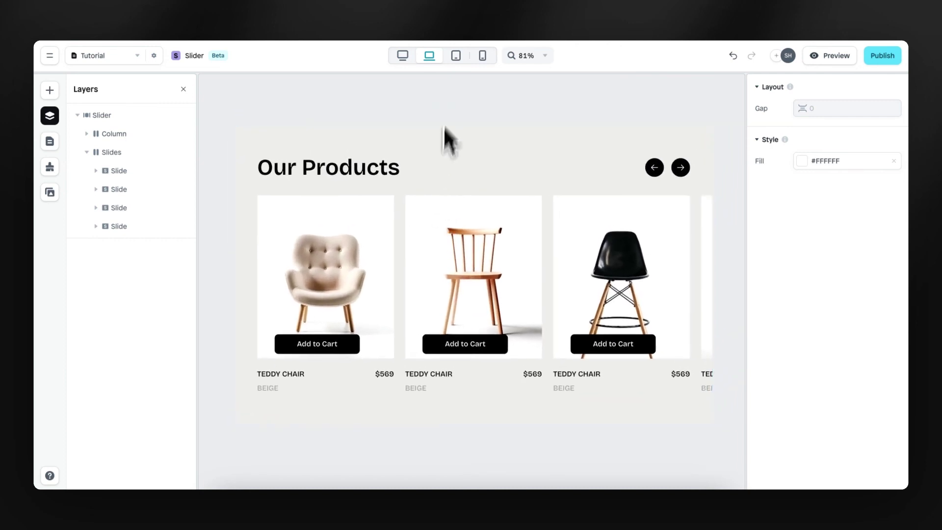
click(456, 57)
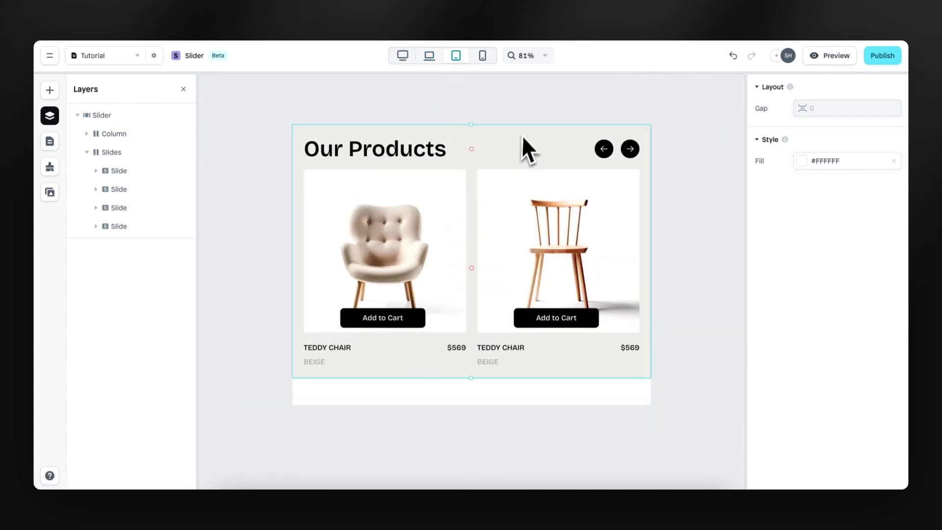
- Set the slider's height to Fill in the tablet layout
click(526, 147)
scroll(859, 252, down, 1)
click(876, 278)
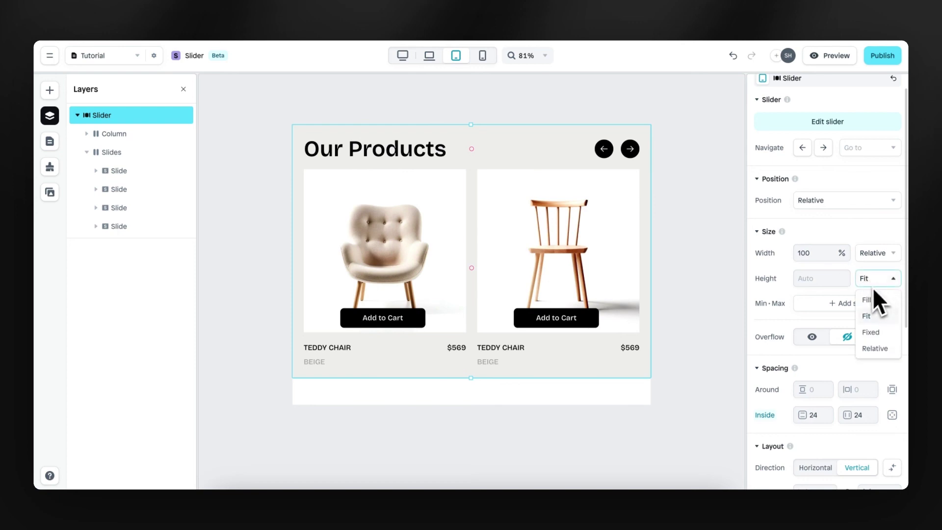
click(869, 299)
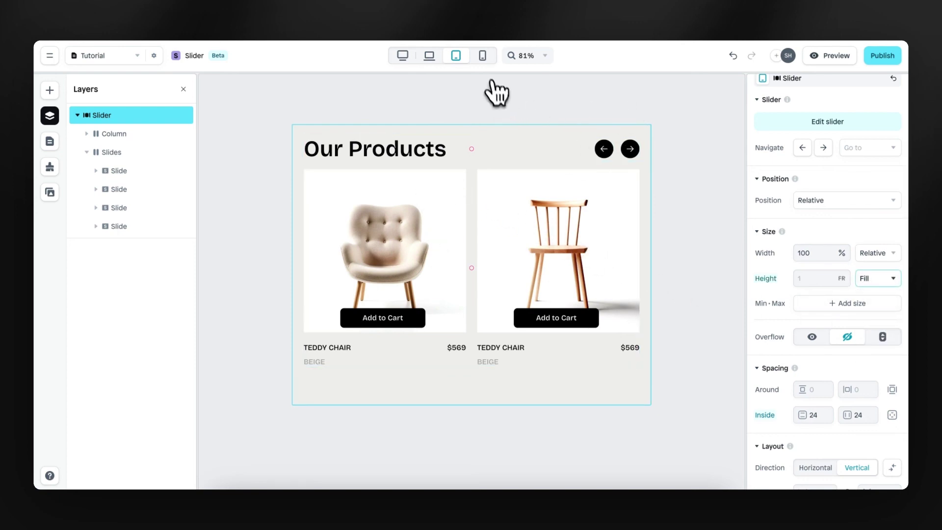
- In the mobile layout, reduce the 'Our Products' heading text size to 36 px
click(483, 55)
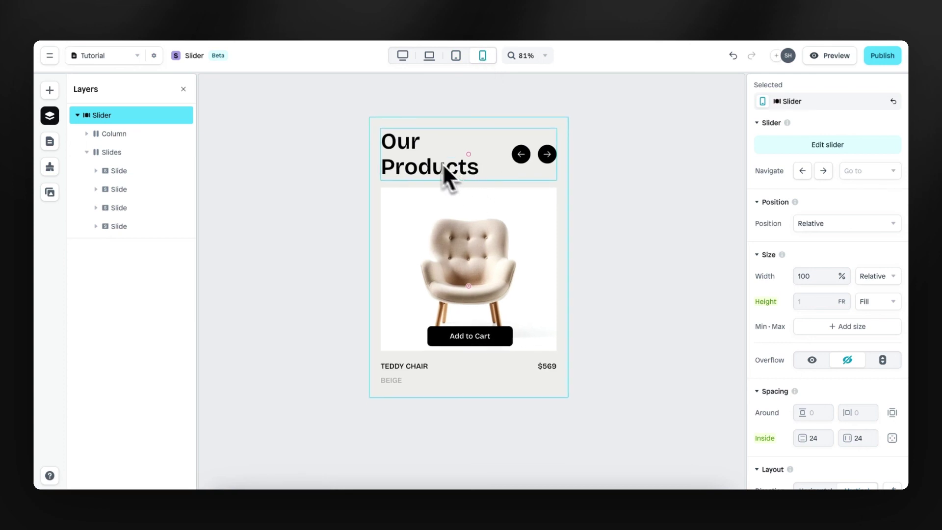
click(420, 167)
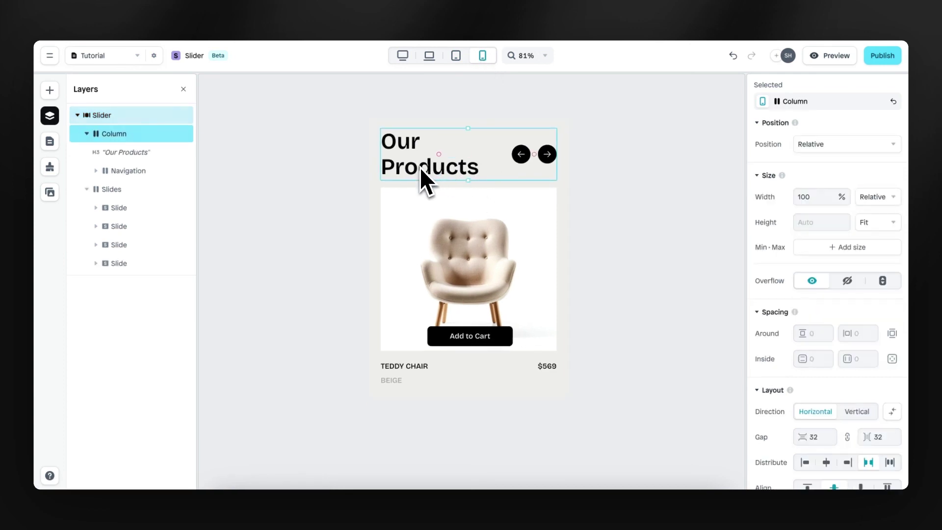
click(425, 169)
scroll(784, 335, down, 1)
scroll(785, 338, down, 5)
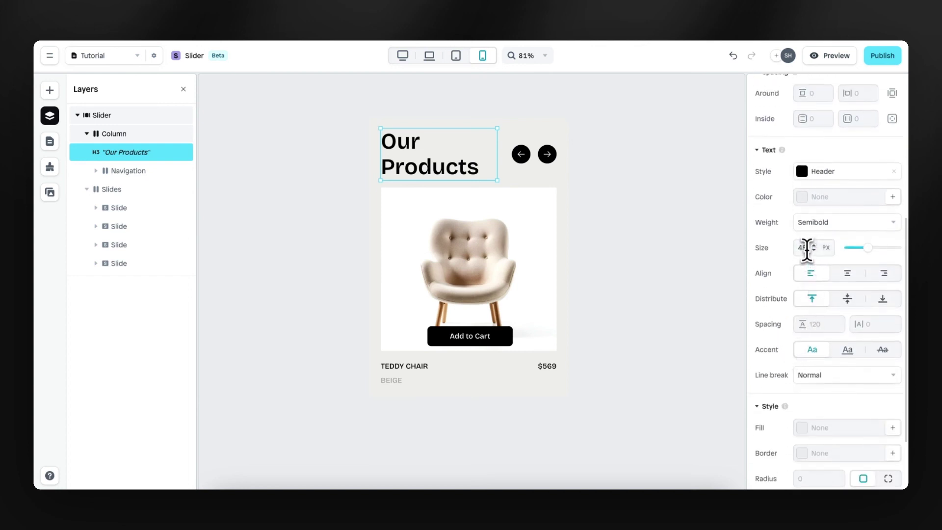
click(807, 247)
text(36)
click(525, 137)
scroll(524, 136, up, 5)
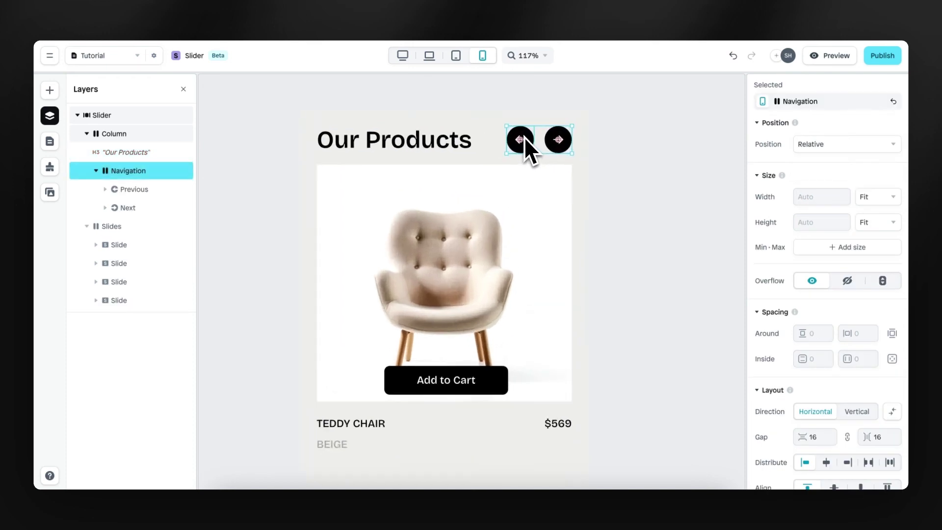
scroll(780, 317, down, 4)
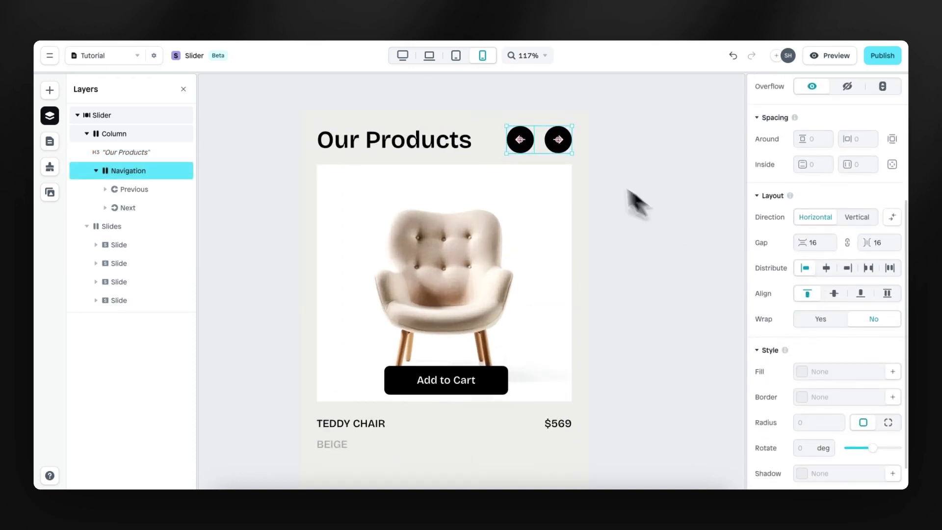
- Resize the previous and next arrow buttons to 30 × 30 px
click(525, 142)
click(813, 264)
text(30)
key(Tab)
text(30)
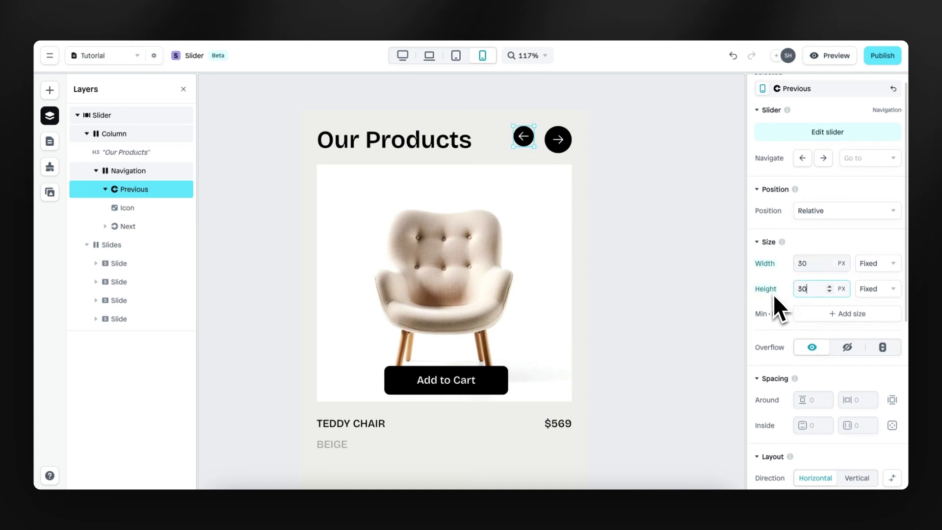
click(565, 139)
click(803, 274)
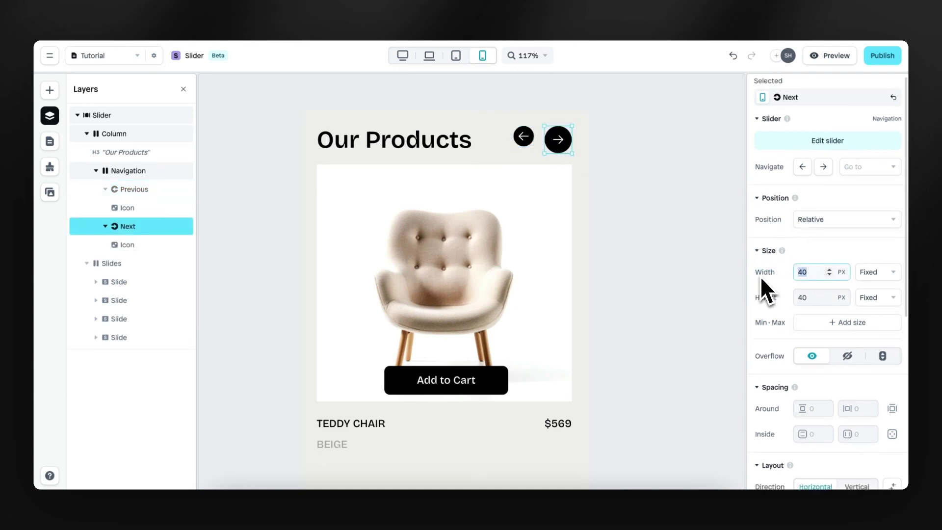
text(30)
key(Tab)
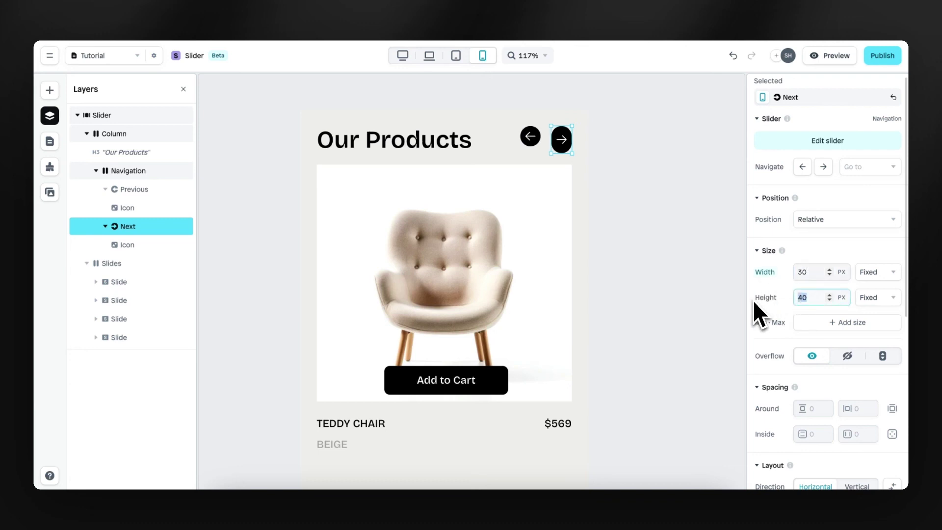
- Shrink the left arrow icon inside the previous button to 15 px
click(530, 140)
click(530, 142)
click(809, 197)
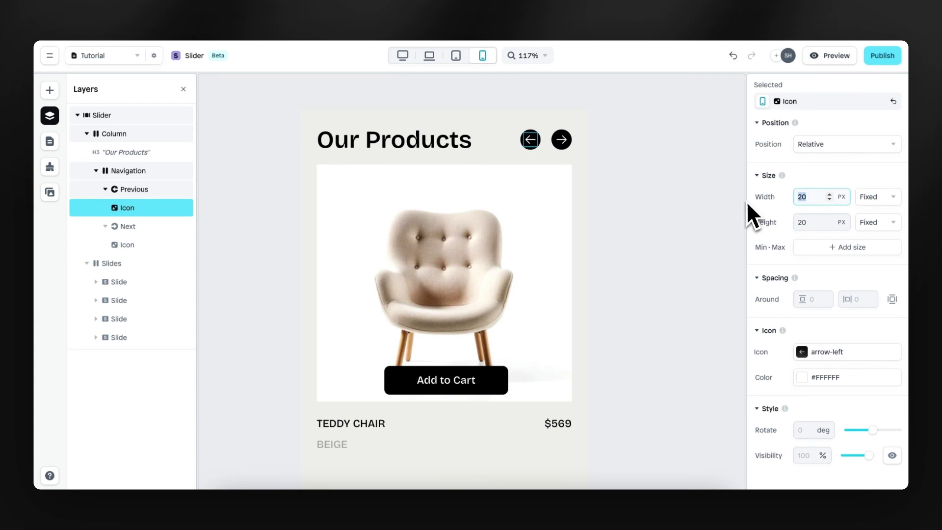
text(15)
click(804, 220)
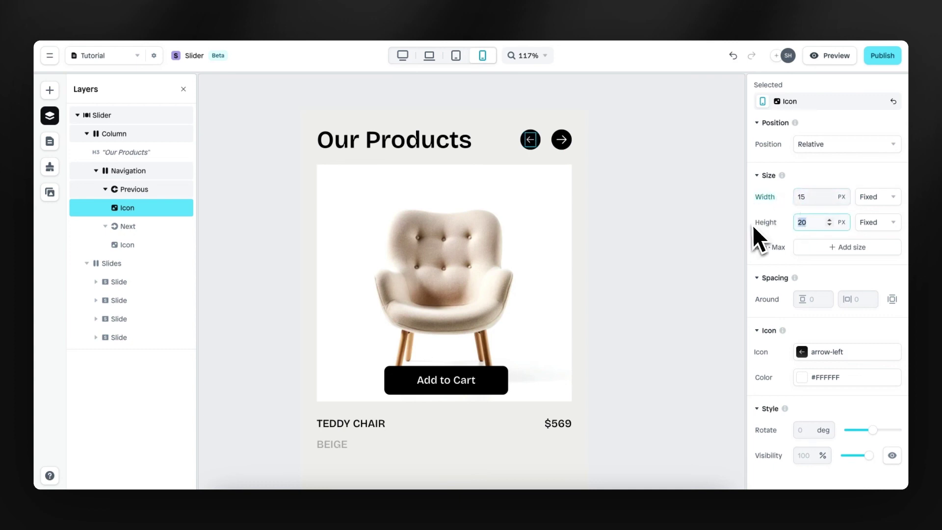
key(Return)
- Shrink the right arrow icon inside the next button to 15 × 15 px
click(562, 141)
click(565, 144)
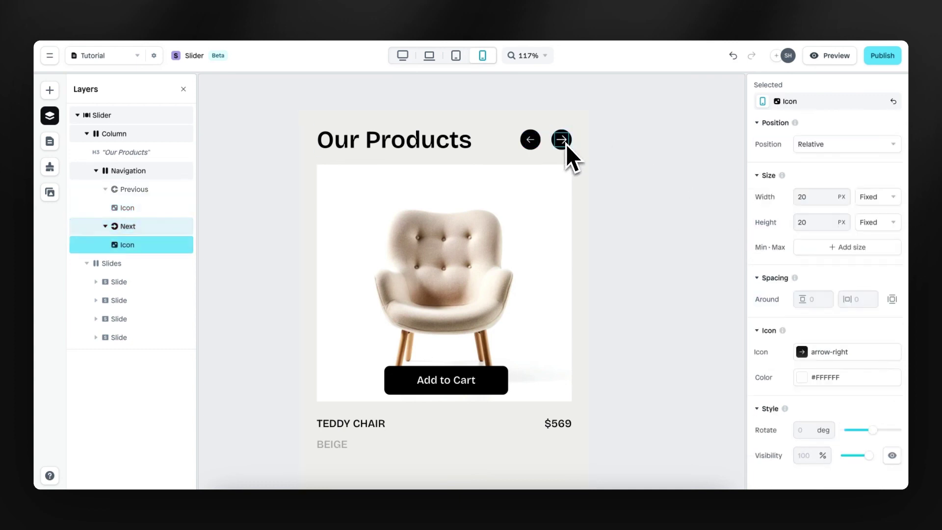
click(808, 198)
text(15)
click(789, 219)
text(15)
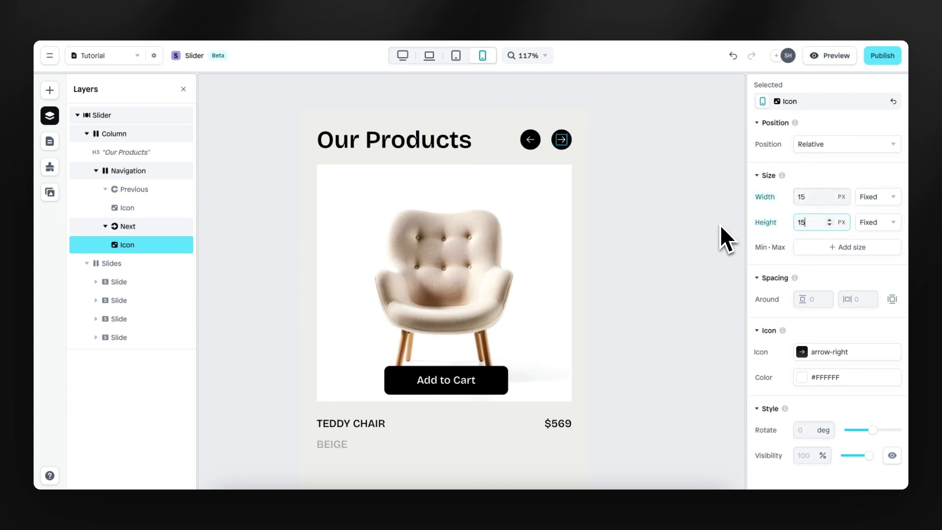
click(720, 225)
key(shift+1)
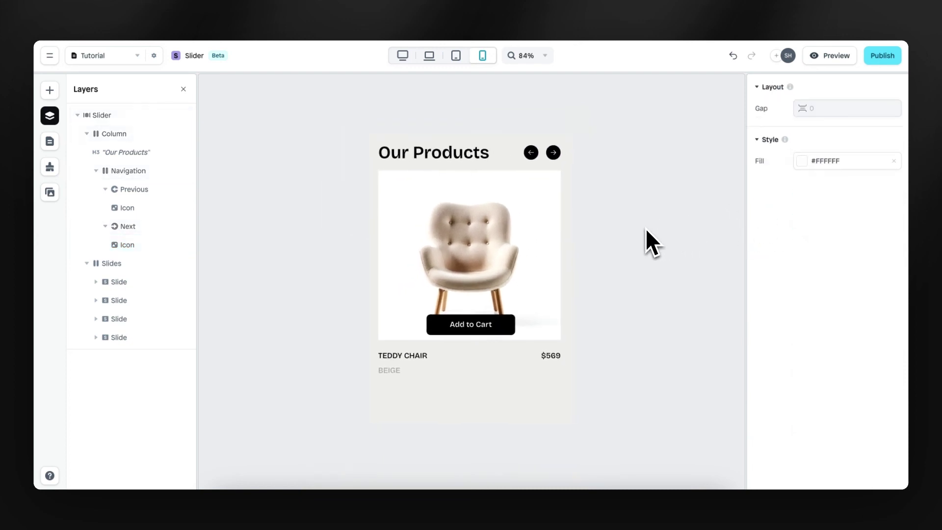
- Check the tablet and laptop widths, then return to the desktop three-card carousel view
click(456, 55)
click(431, 56)
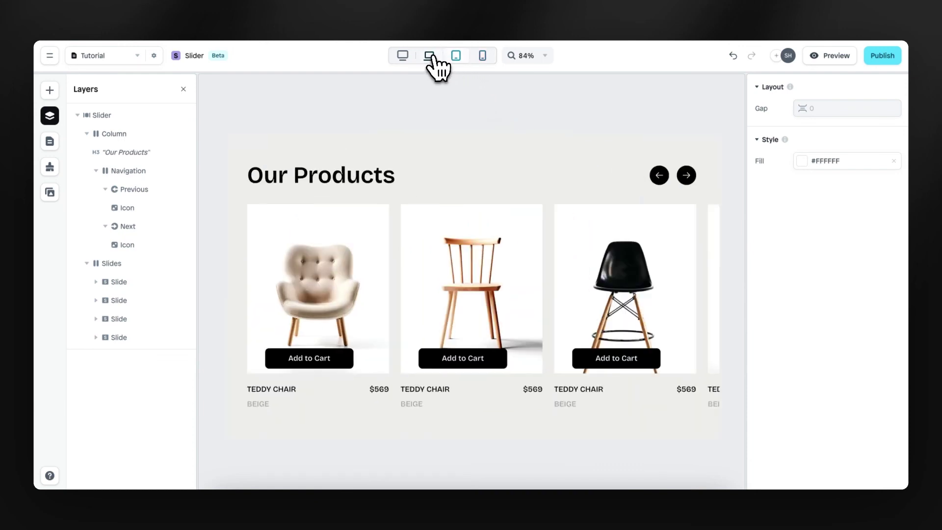
click(403, 55)
key(shift+1)
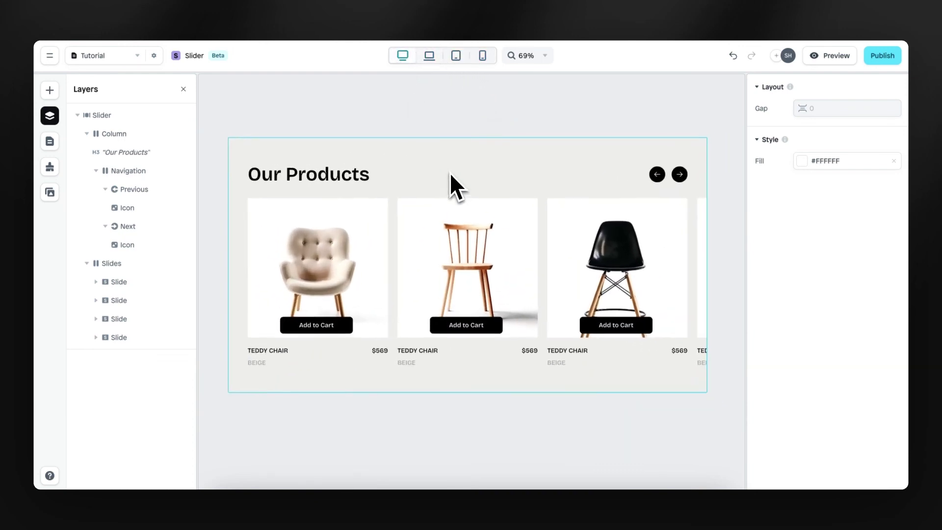